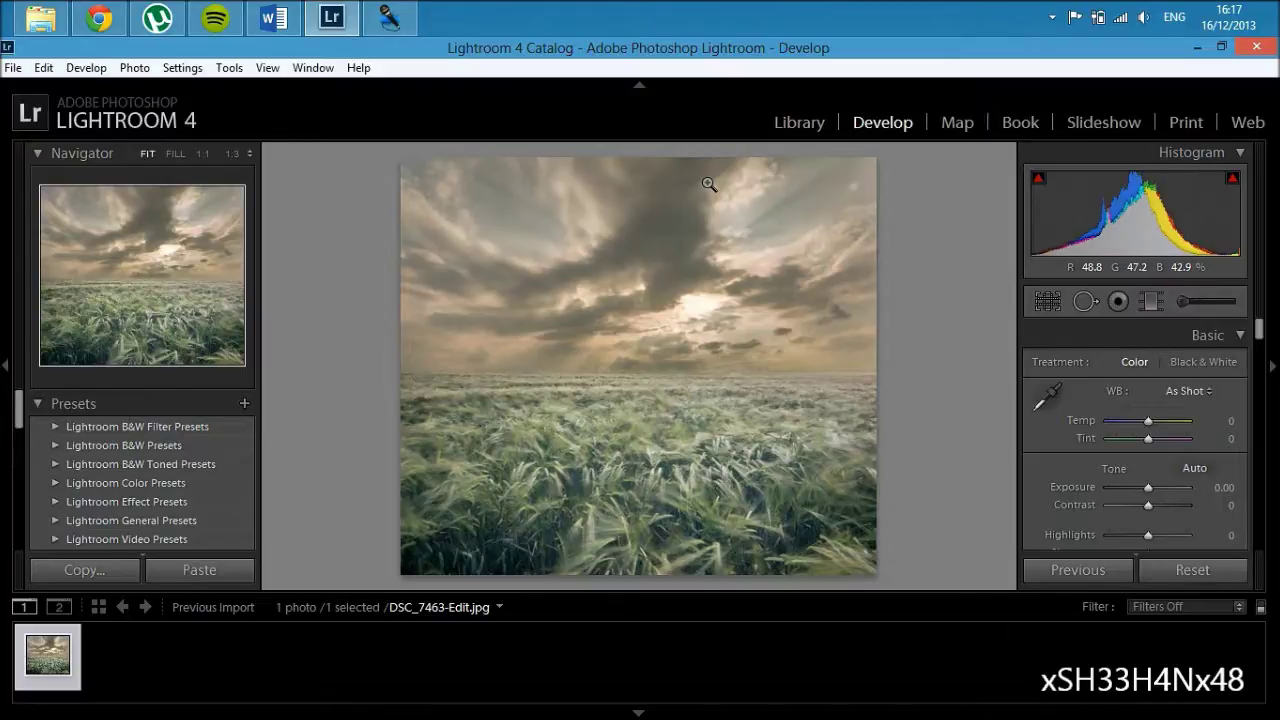
{"action": "left_click", "coordinate": [620, 444]}
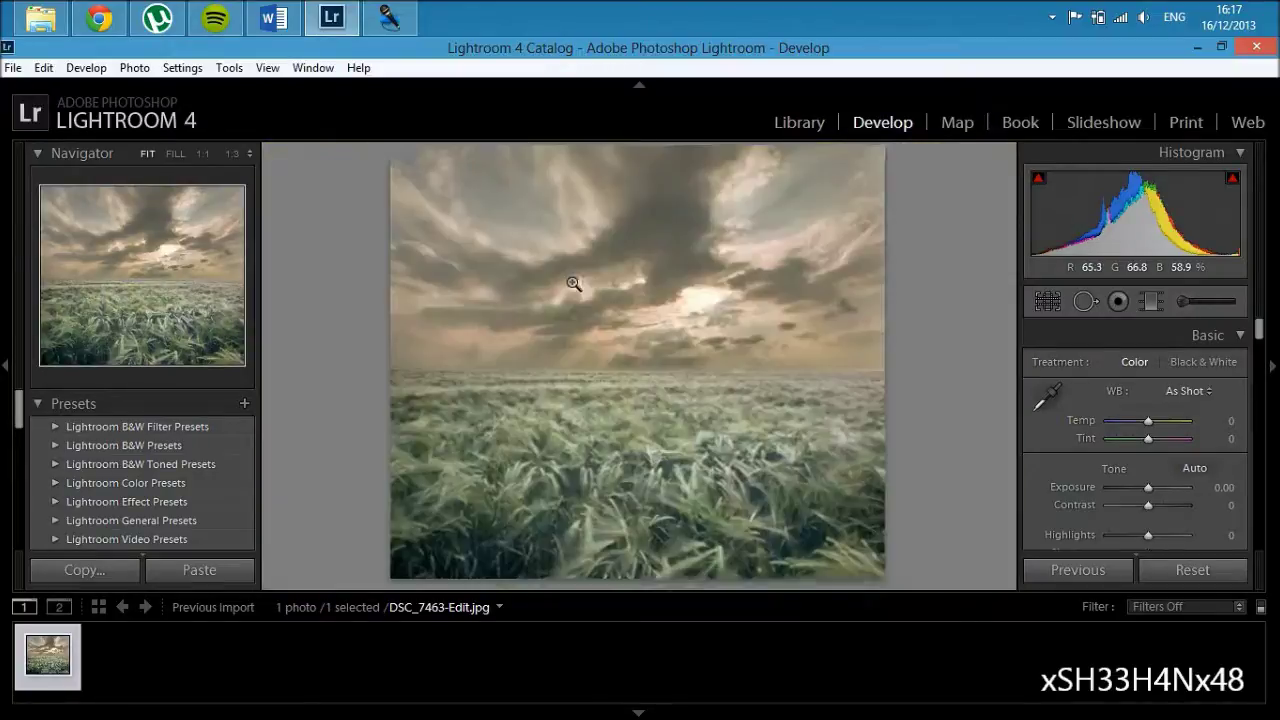
{"action": "left_click", "coordinate": [574, 280]}
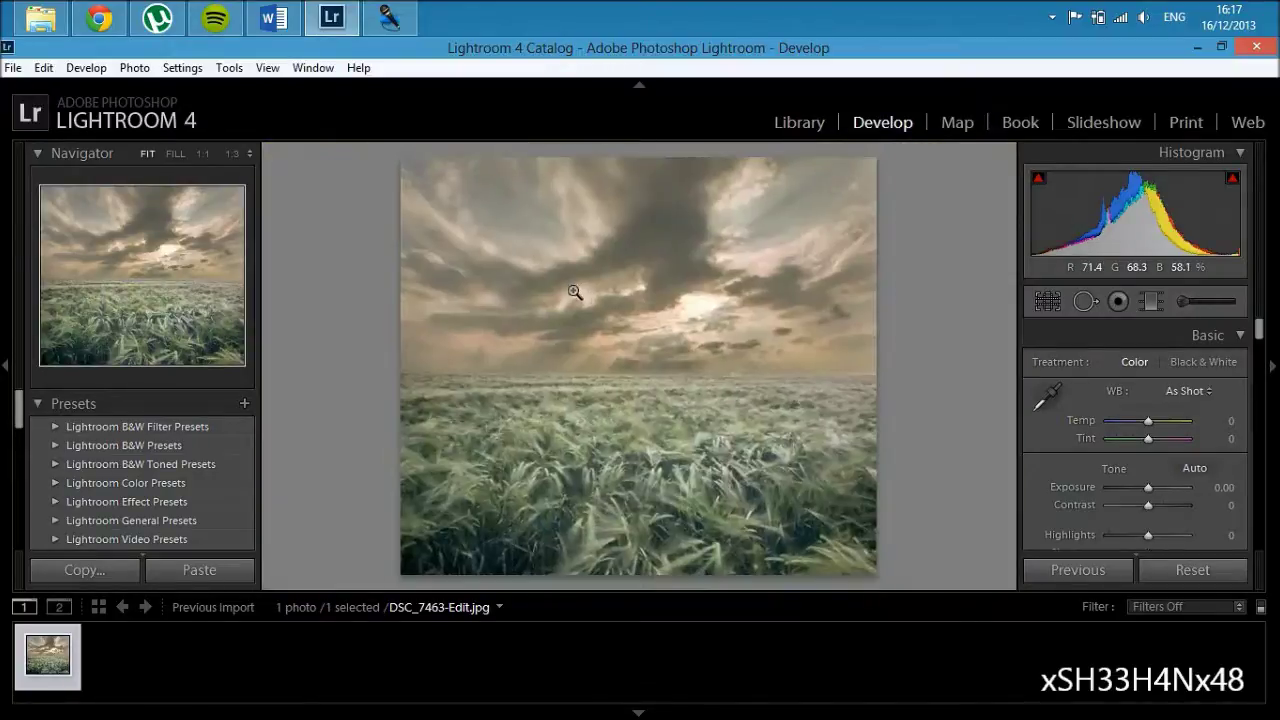
{"action": "left_click", "coordinate": [766, 223]}
{"action": "left_click_drag", "start_coordinate": [766, 223], "coordinate": [605, 394]}
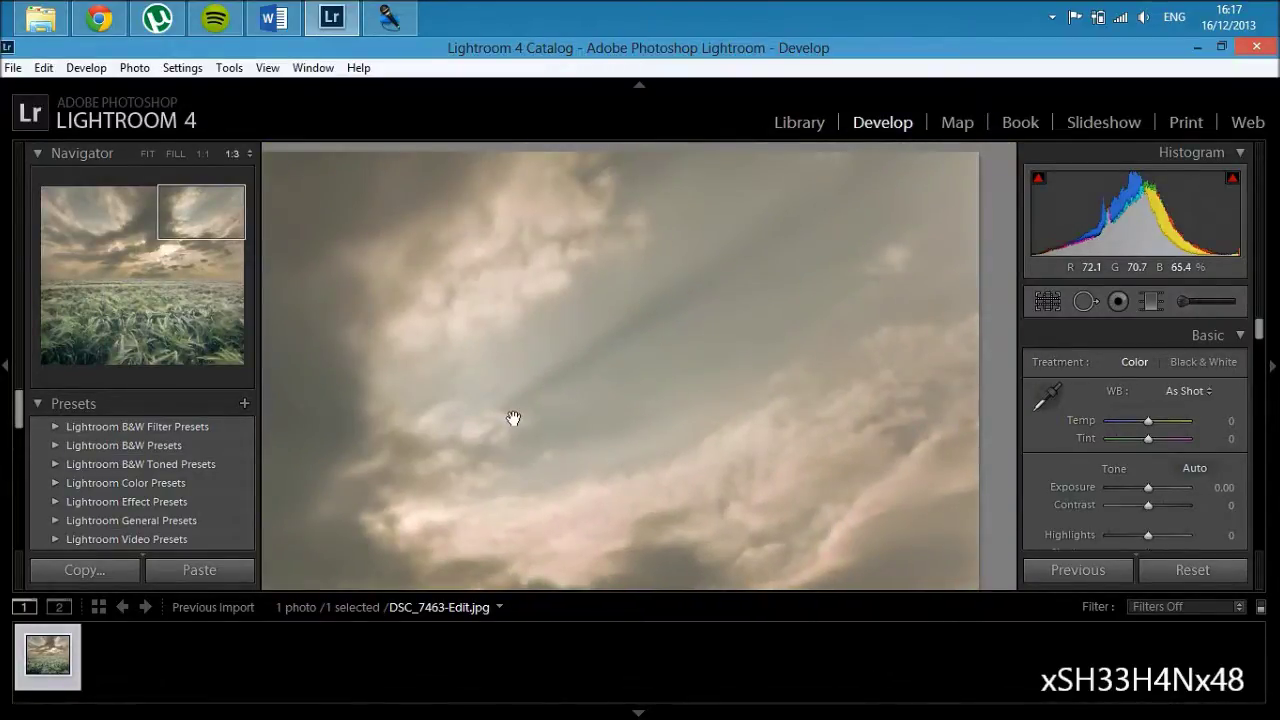
{"action": "left_click_drag", "start_coordinate": [508, 466], "coordinate": [857, 343]}
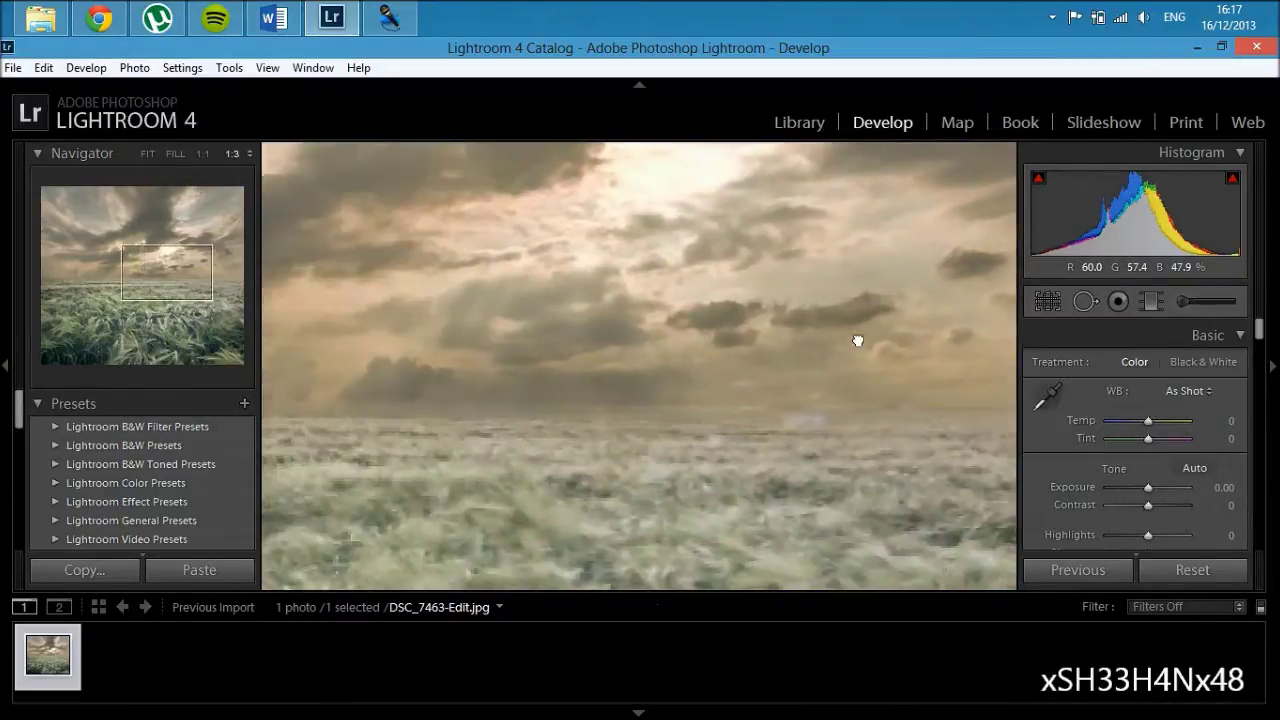
{"action": "left_click_drag", "start_coordinate": [480, 343], "coordinate": [603, 360]}
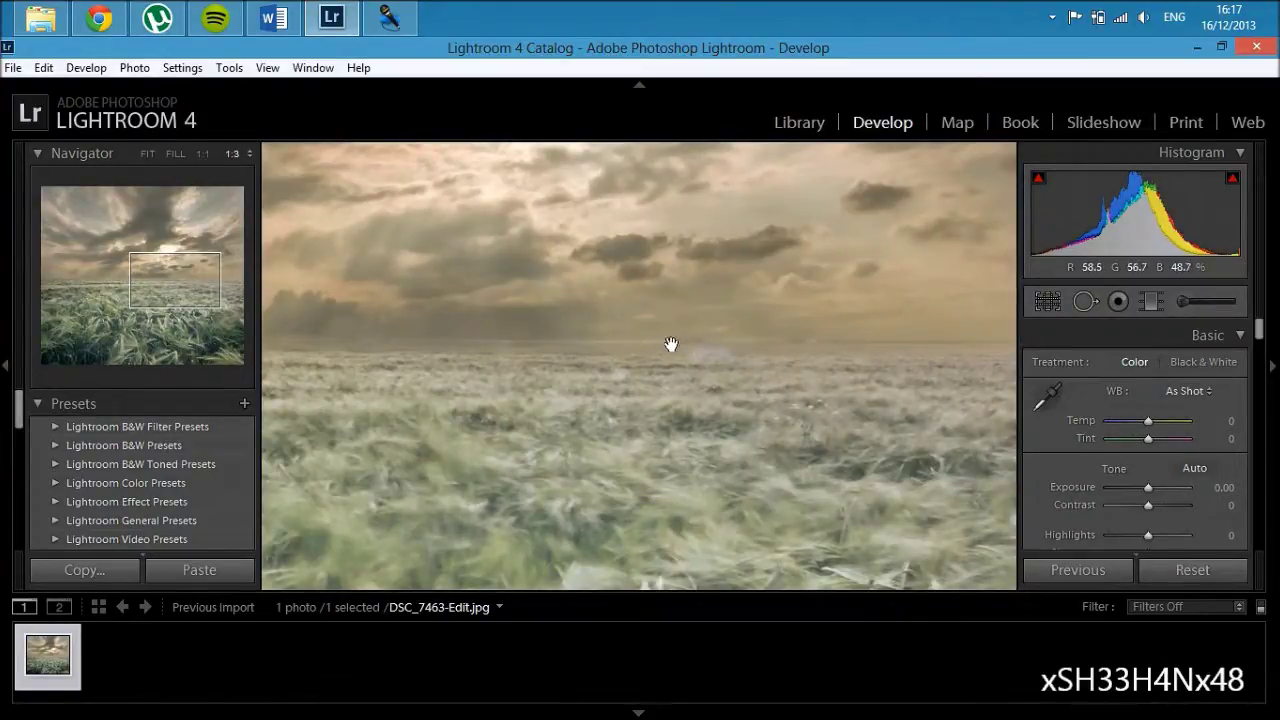
{"action": "left_click", "coordinate": [602, 326]}
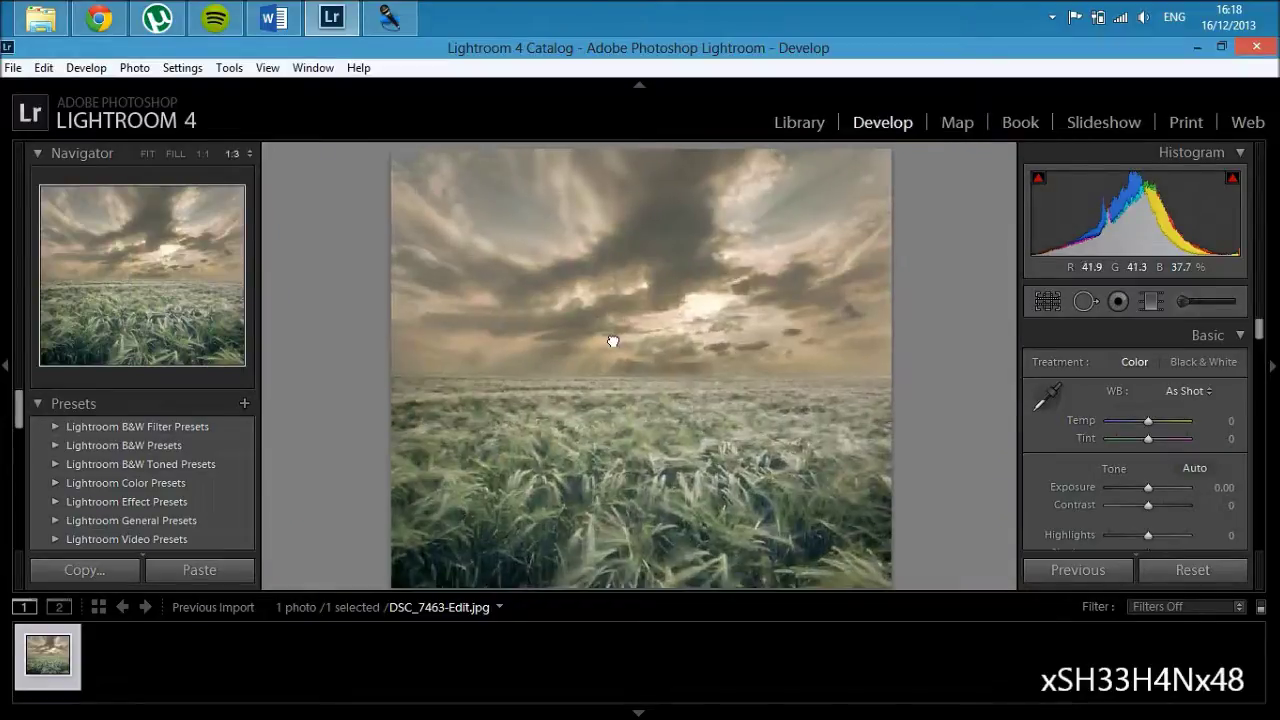
{"action": "left_click", "coordinate": [609, 337]}
{"action": "left_click", "coordinate": [613, 340]}
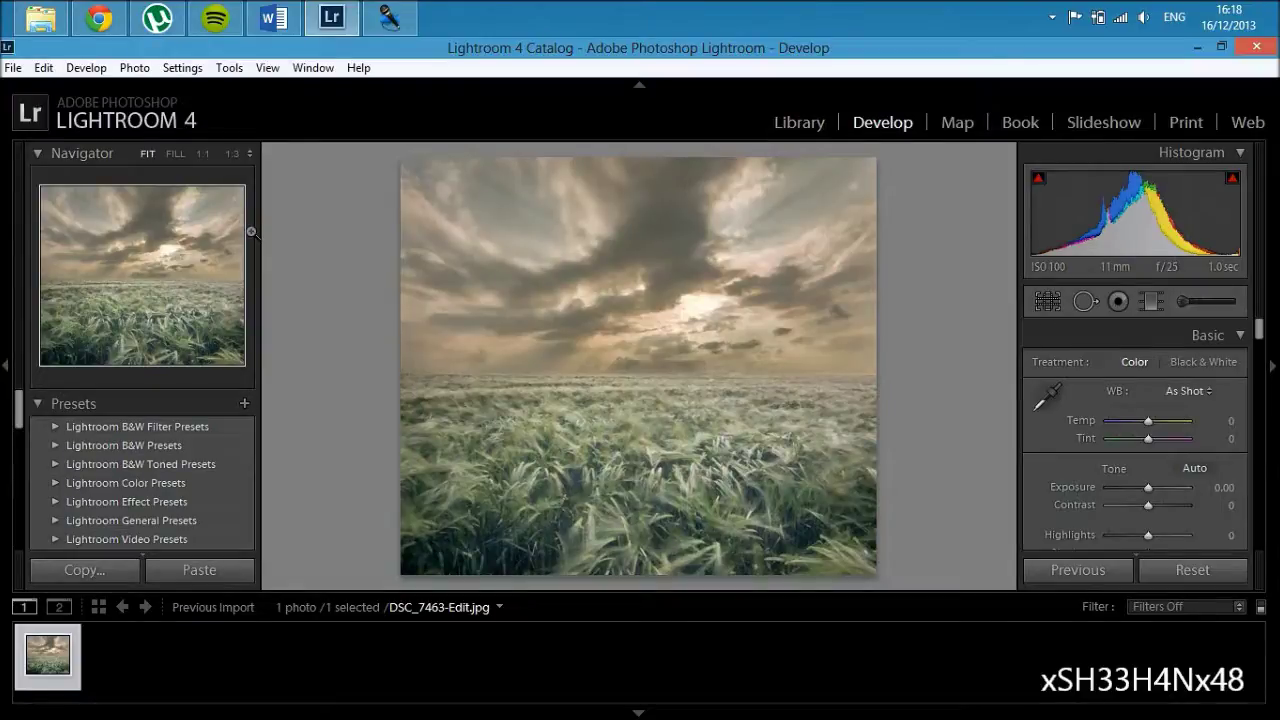
Set Highlights −100, Shadows +100, Whites +19 and Blacks −12, checking clipping with Alt.
{"action": "left_click_drag", "start_coordinate": [1258, 337], "coordinate": [1260, 346]}
{"action": "left_click_drag", "start_coordinate": [1146, 474], "coordinate": [1076, 487]}
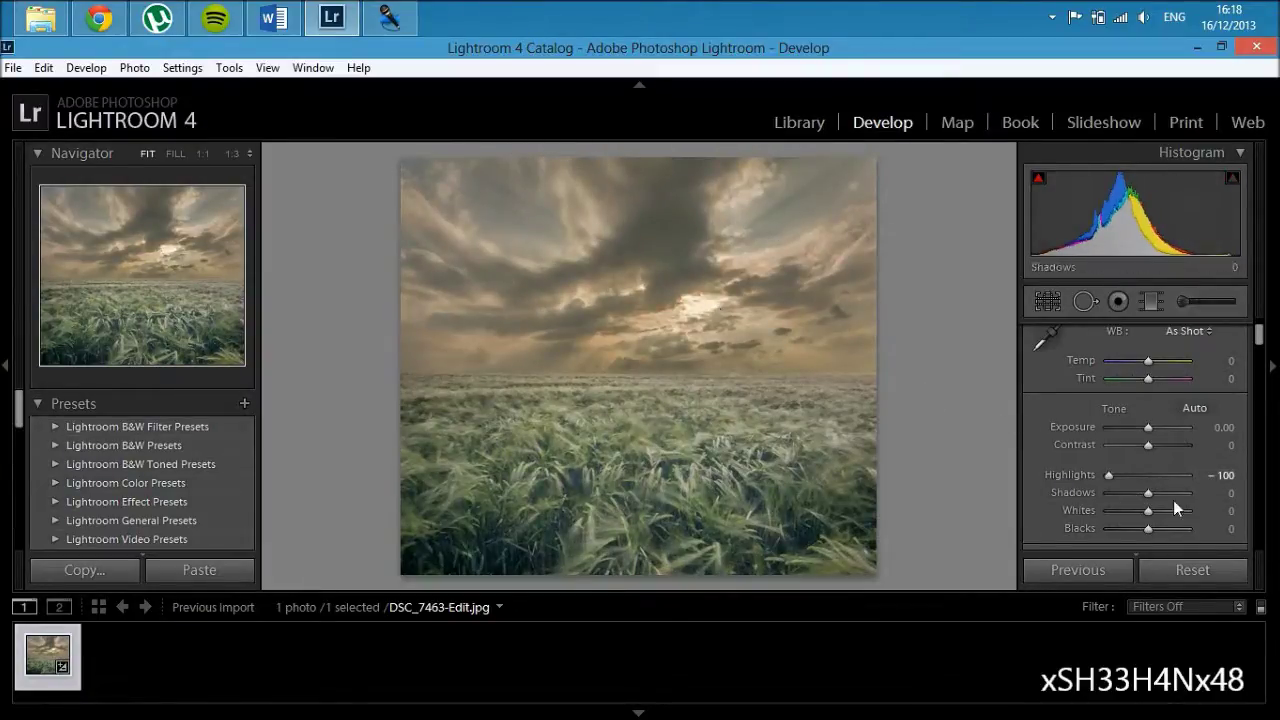
{"action": "left_click_drag", "start_coordinate": [1148, 493], "coordinate": [1191, 492]}
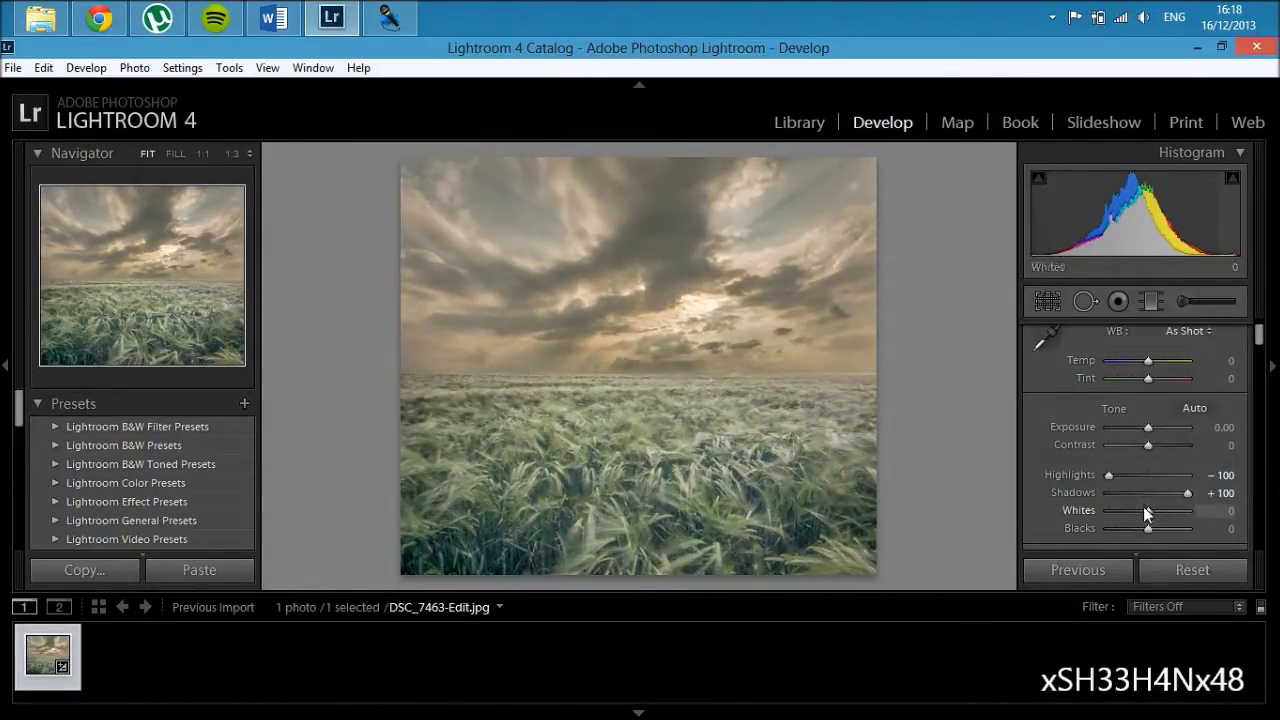
{"action": "mouse_move", "coordinate": [1150, 510]}
{"action": "left_mouse_down", "text": "alt"}
{"action": "mouse_move", "coordinate": [1163, 514]}
{"action": "mouse_move", "coordinate": [1130, 532]}
{"action": "mouse_move", "coordinate": [1141, 532]}
{"action": "left_mouse_up", "text": "alt"}
{"action": "key", "text": "alt"}
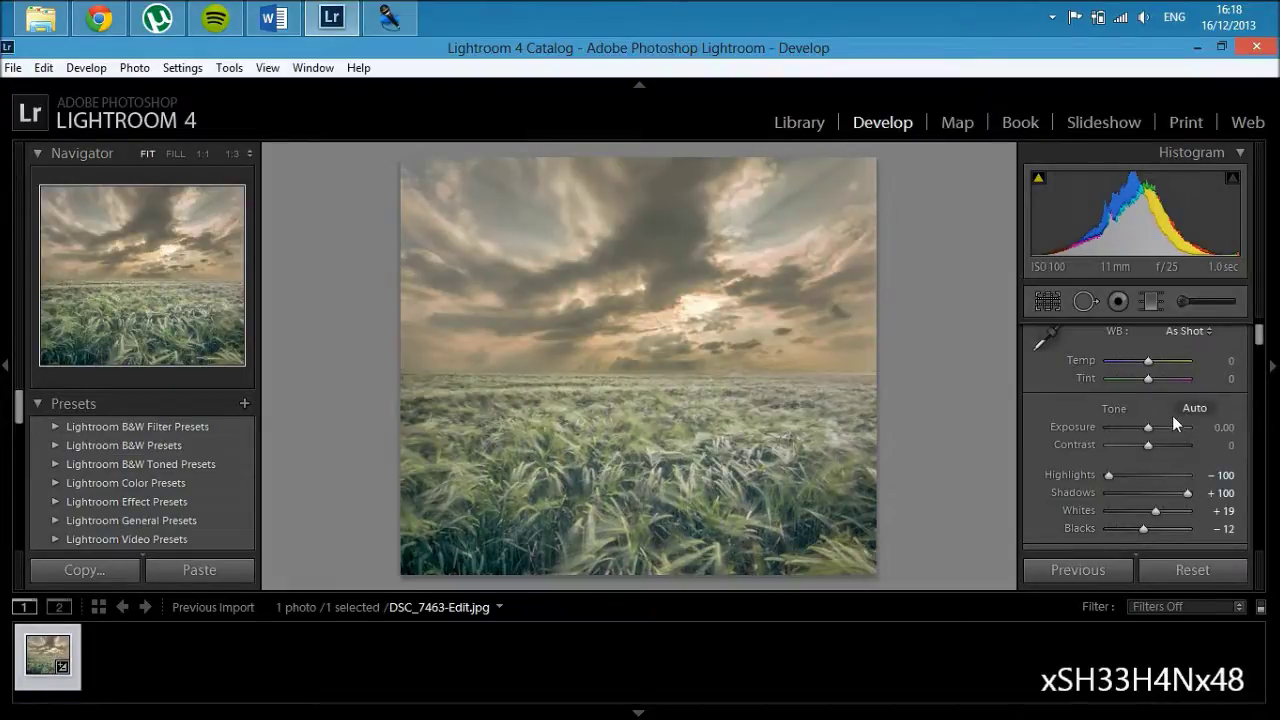
Lower Exposure to −0.12 and push Presence Clarity to +100.
{"action": "left_click_drag", "start_coordinate": [1146, 426], "coordinate": [1145, 426]}
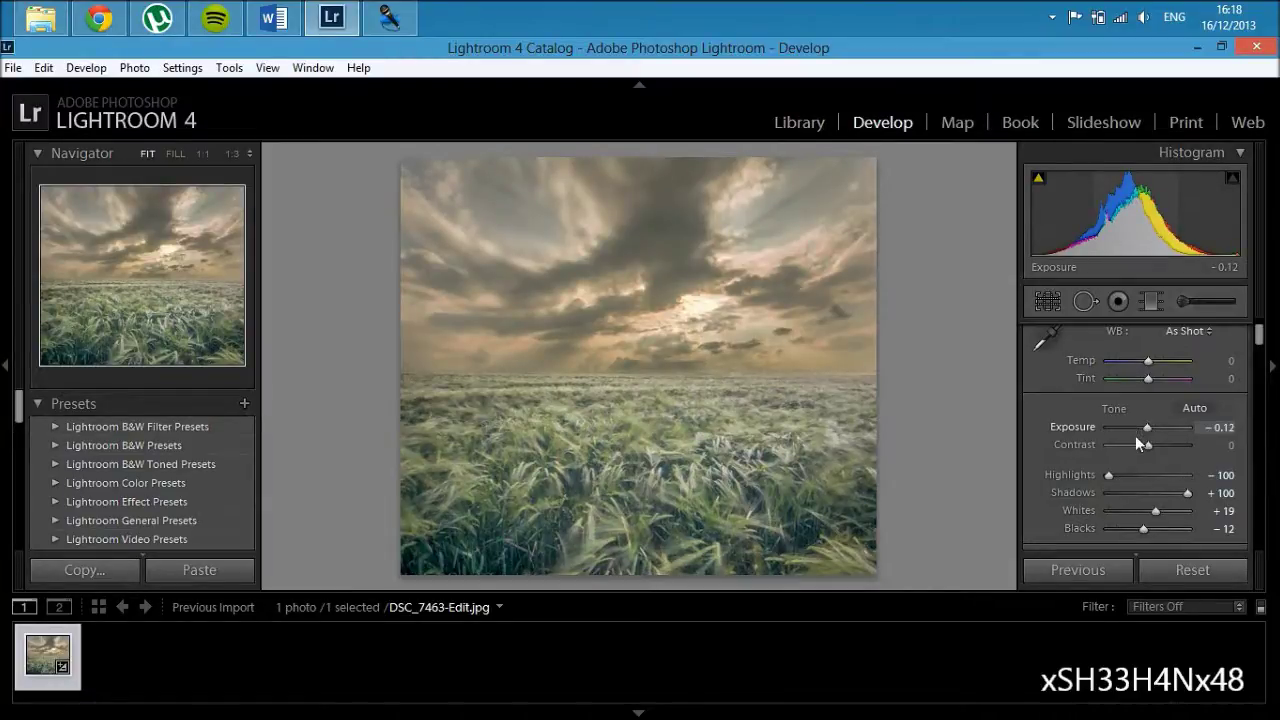
{"action": "scroll", "coordinate": [1258, 337], "scroll_direction": "down", "scroll_amount": 3}
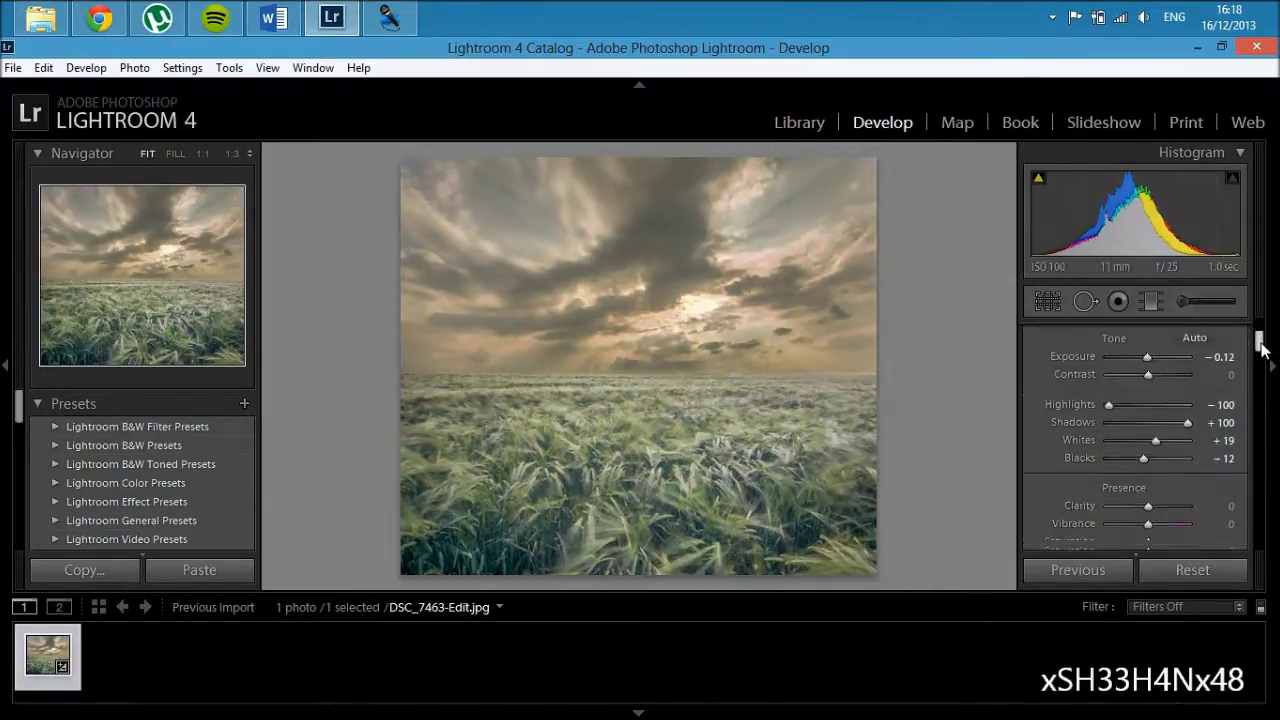
{"action": "left_click_drag", "start_coordinate": [1147, 486], "coordinate": [1189, 487]}
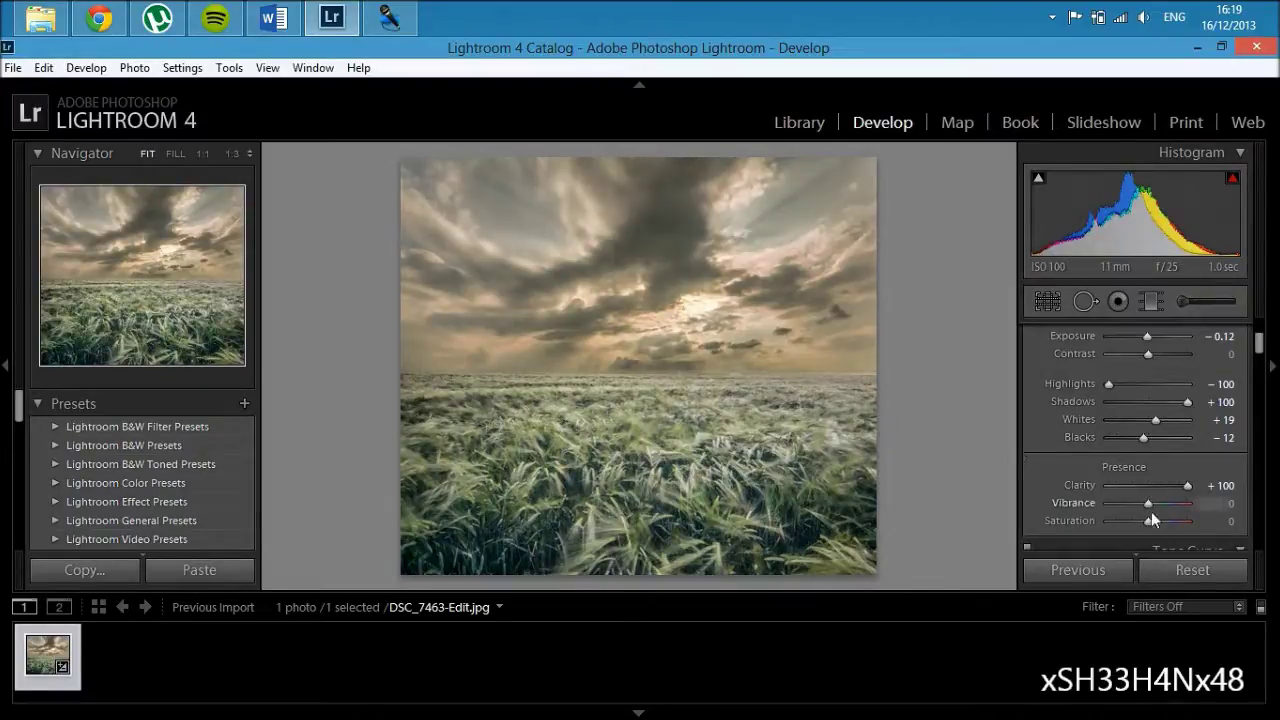
Desaturate the photo to black and white and raise Contrast to +52.
{"action": "left_click_drag", "start_coordinate": [1145, 522], "coordinate": [1047, 558]}
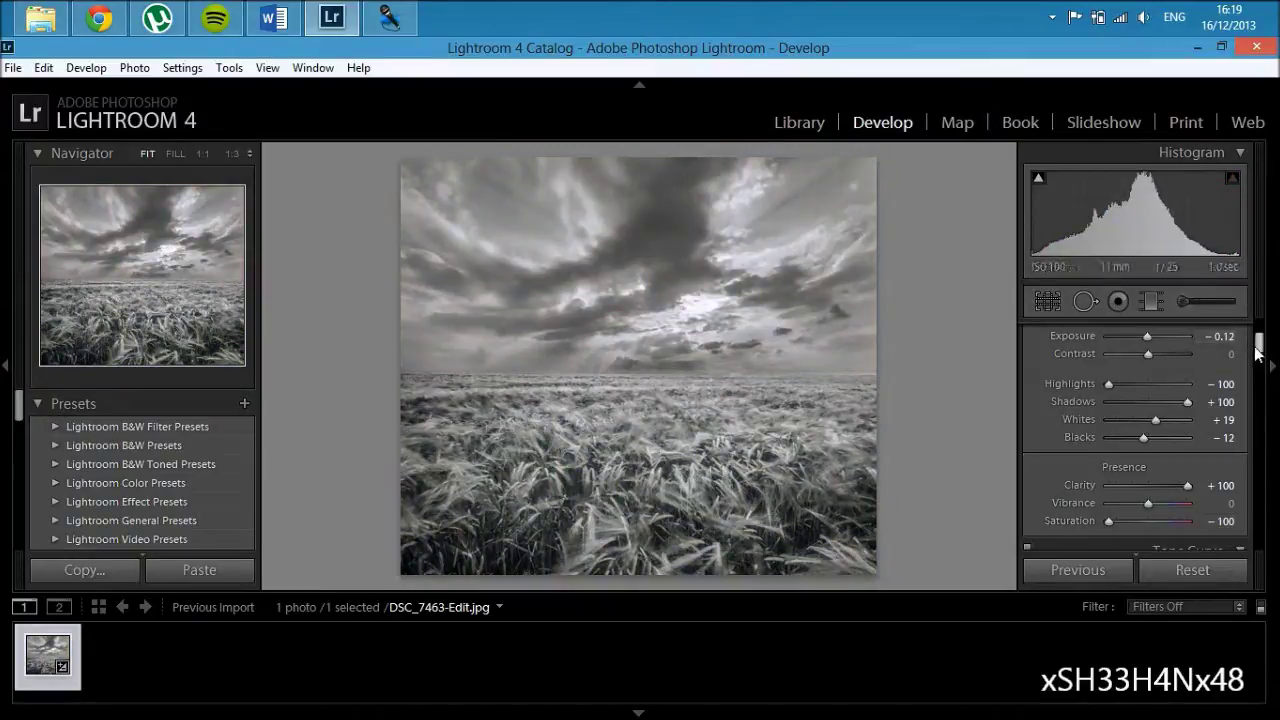
{"action": "scroll", "coordinate": [1258, 352], "scroll_direction": "up", "scroll_amount": 2}
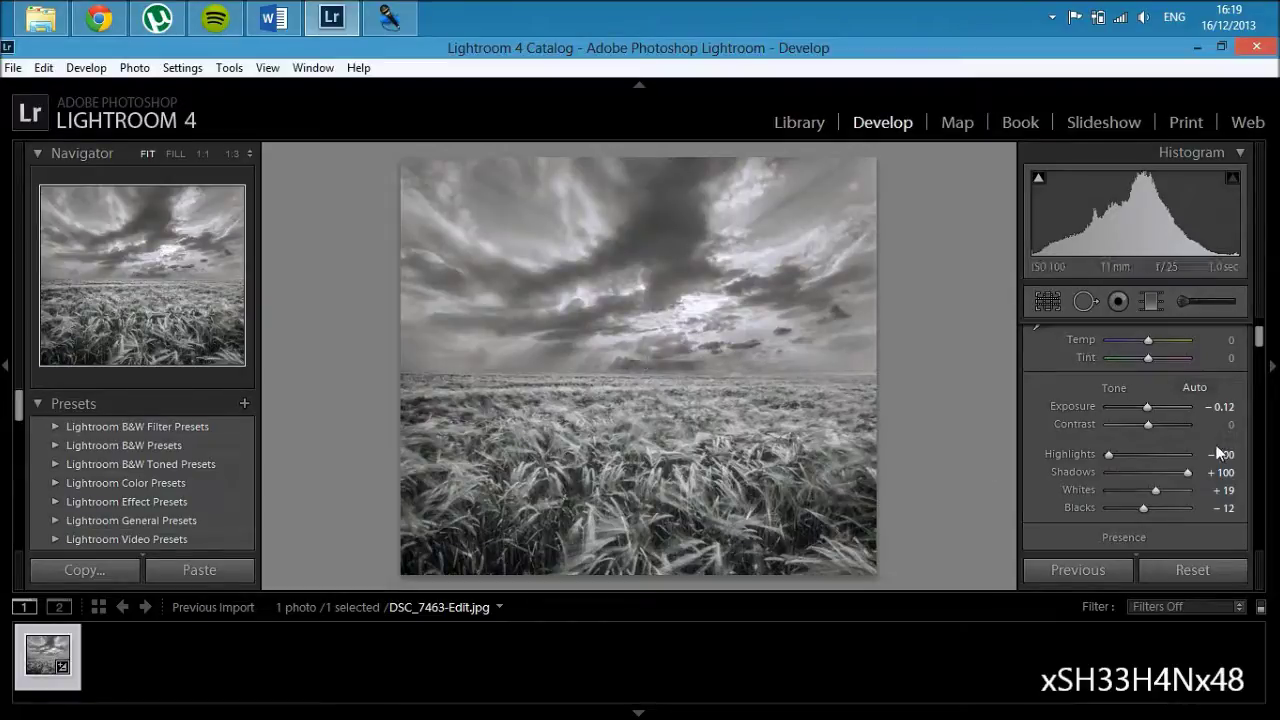
{"action": "left_click_drag", "start_coordinate": [1148, 425], "coordinate": [1172, 428]}
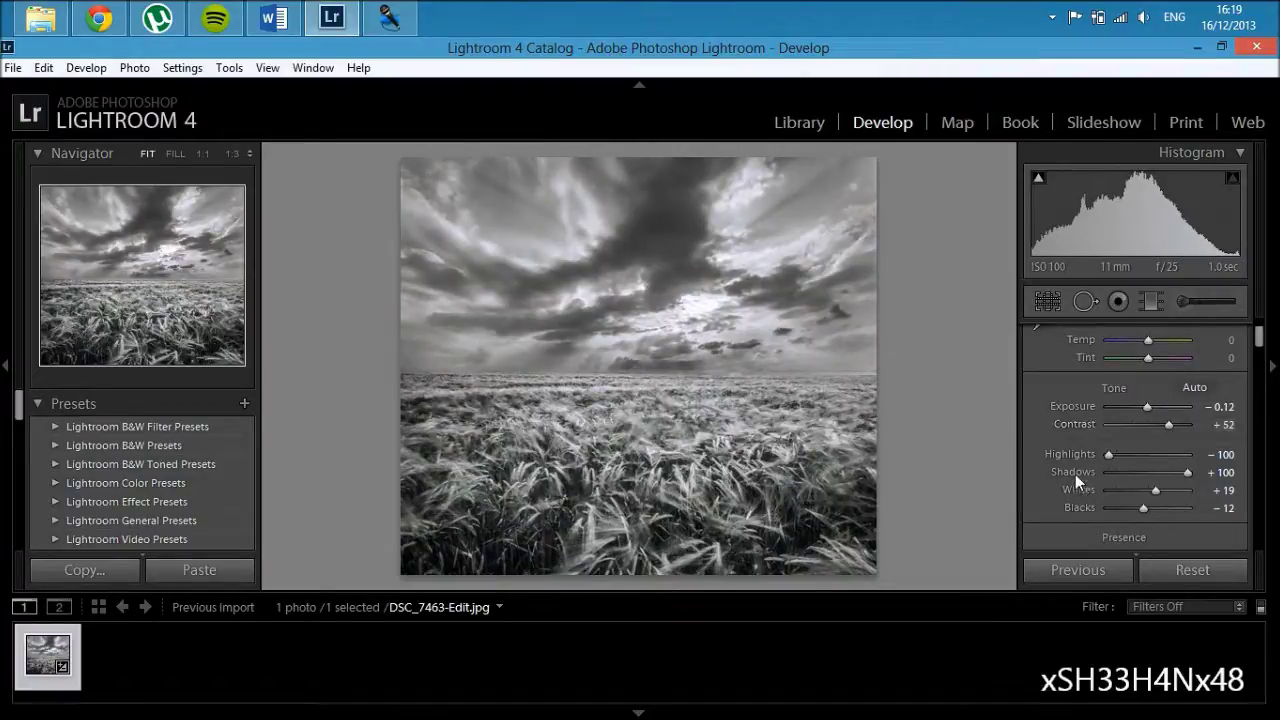
Check cloud detail up close, lower Shadows to +48, and keep Exposure at −0.12.
{"action": "left_click", "coordinate": [686, 296]}
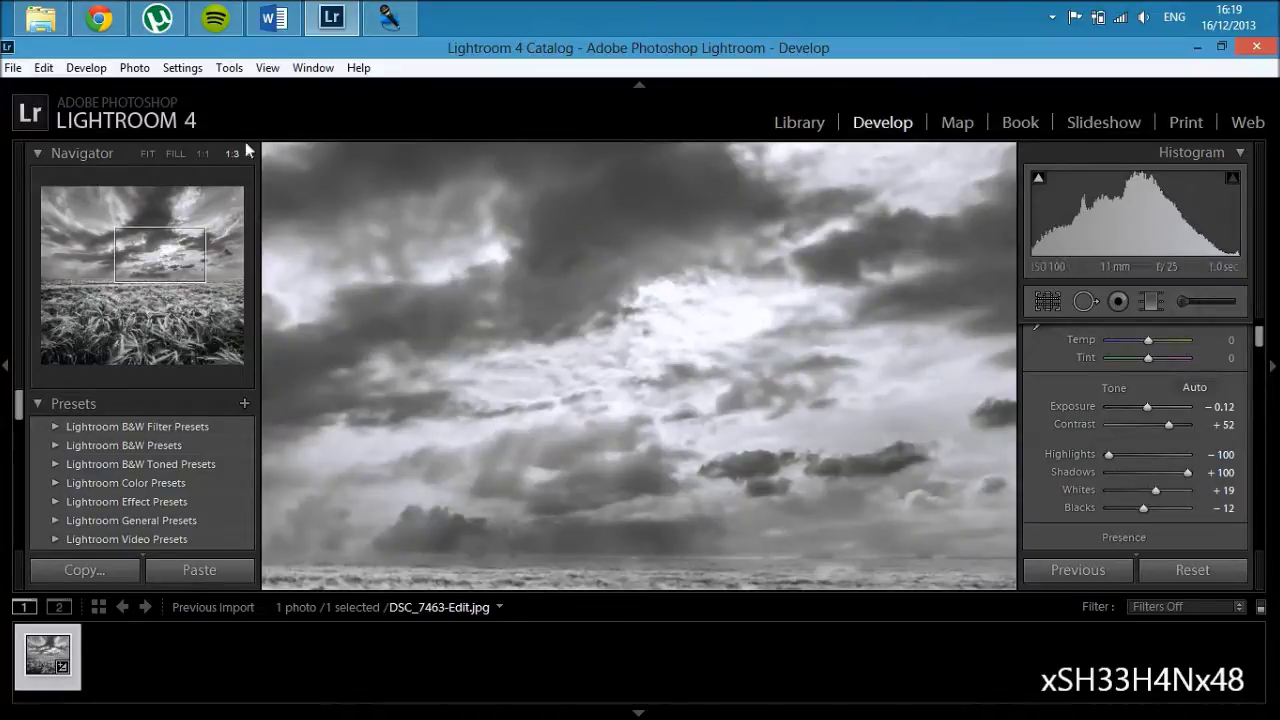
{"action": "left_click", "coordinate": [146, 155]}
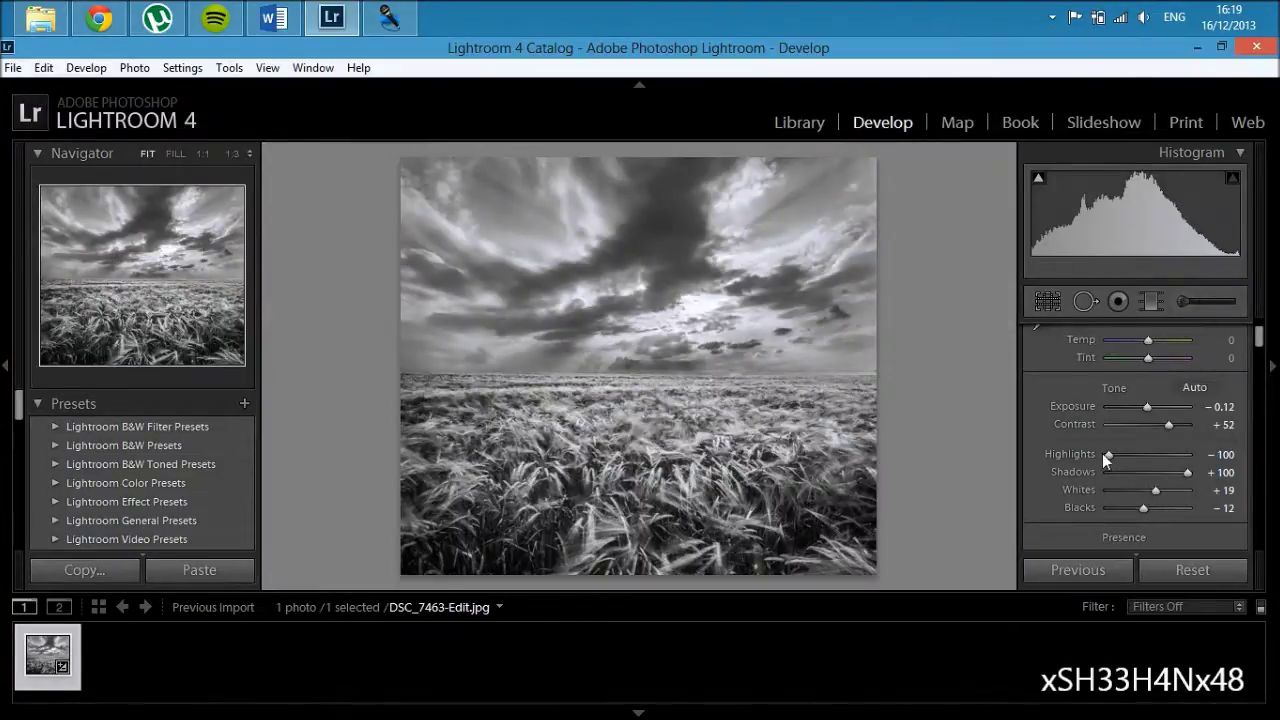
{"action": "left_click_drag", "start_coordinate": [1187, 472], "coordinate": [1160, 474]}
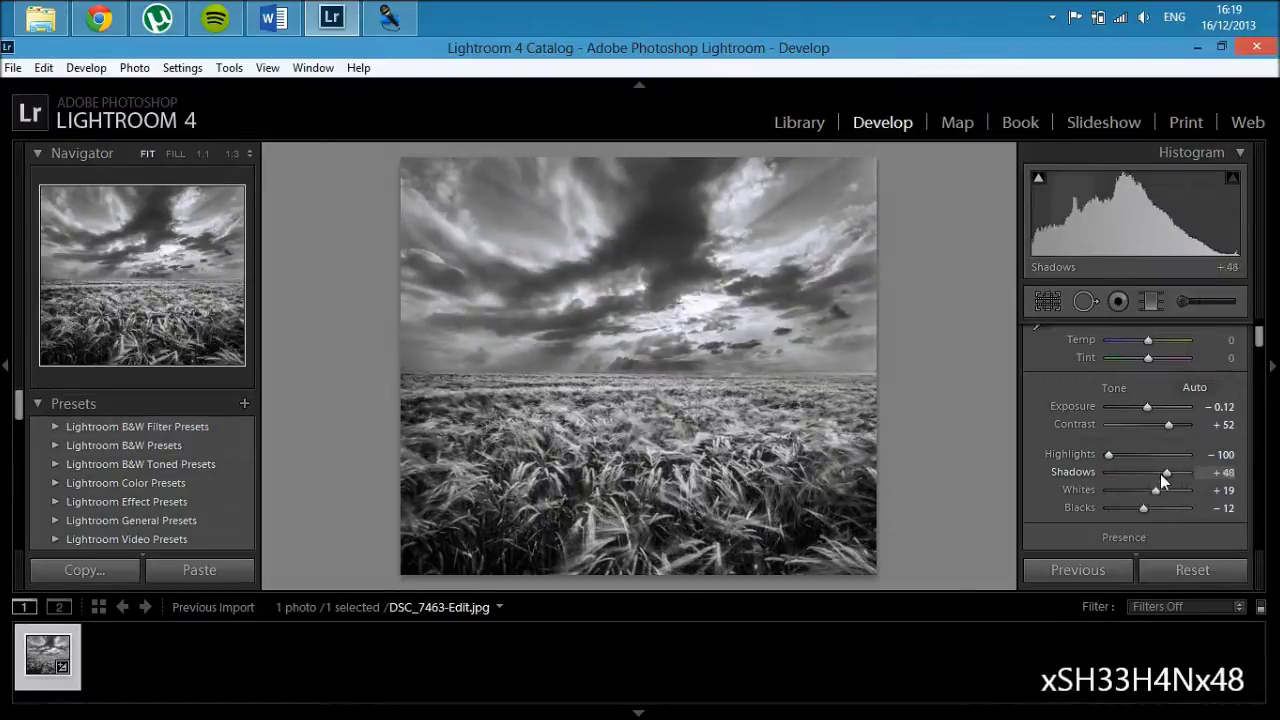
{"action": "double_click", "coordinate": [1148, 406]}
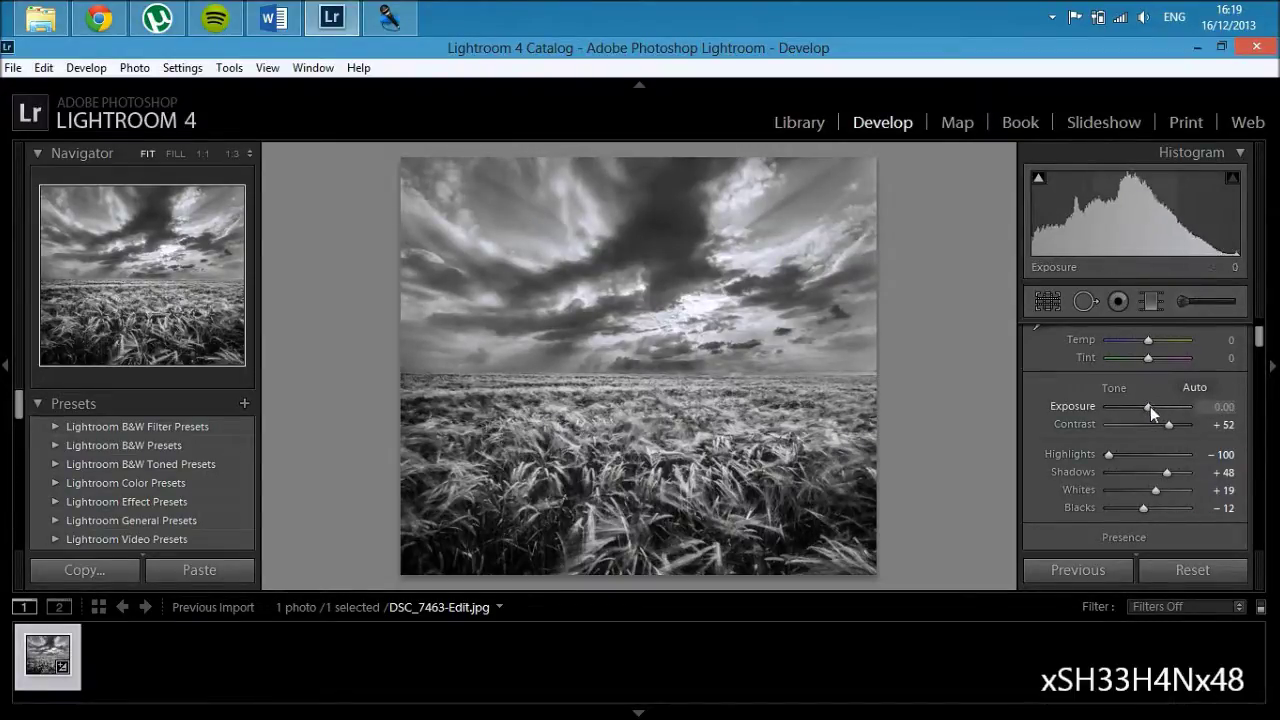
{"action": "key", "text": "ctrl+z"}
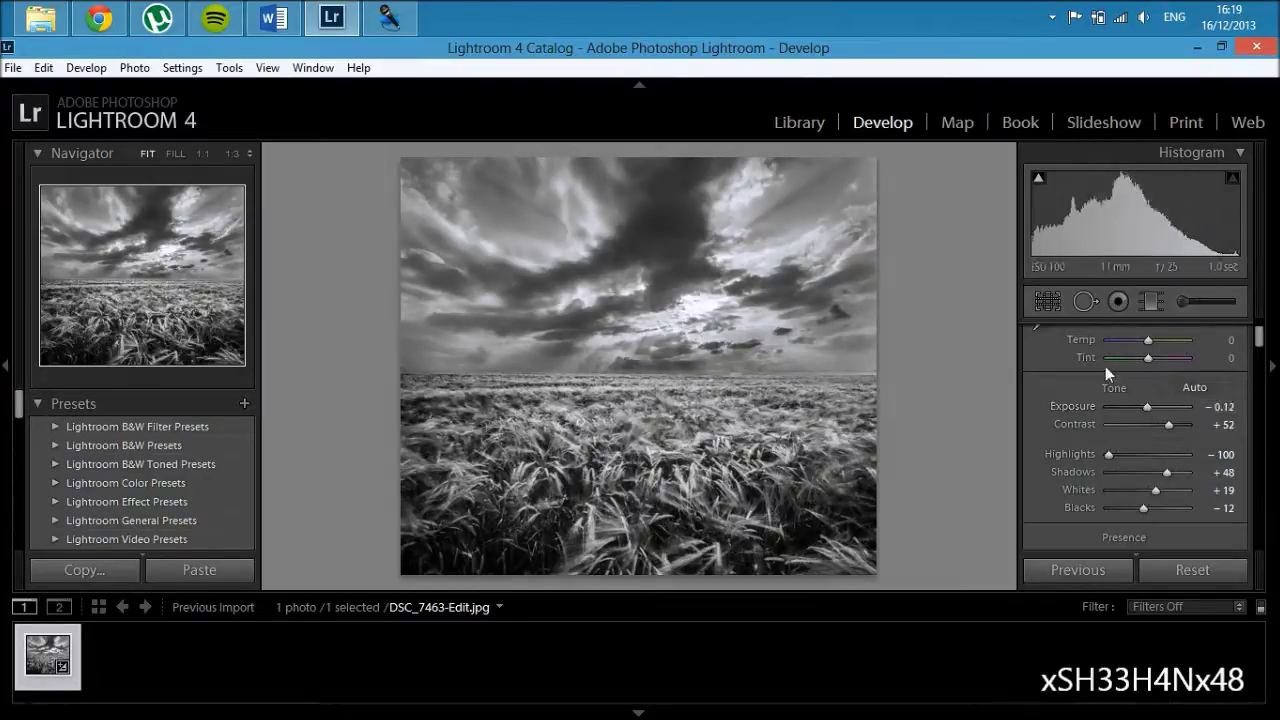
Sharpen at Amount 61, Radius 1.0, Detail 25, and show the file and exposure Info overlay.
{"action": "left_click_drag", "start_coordinate": [1260, 338], "coordinate": [1260, 449]}
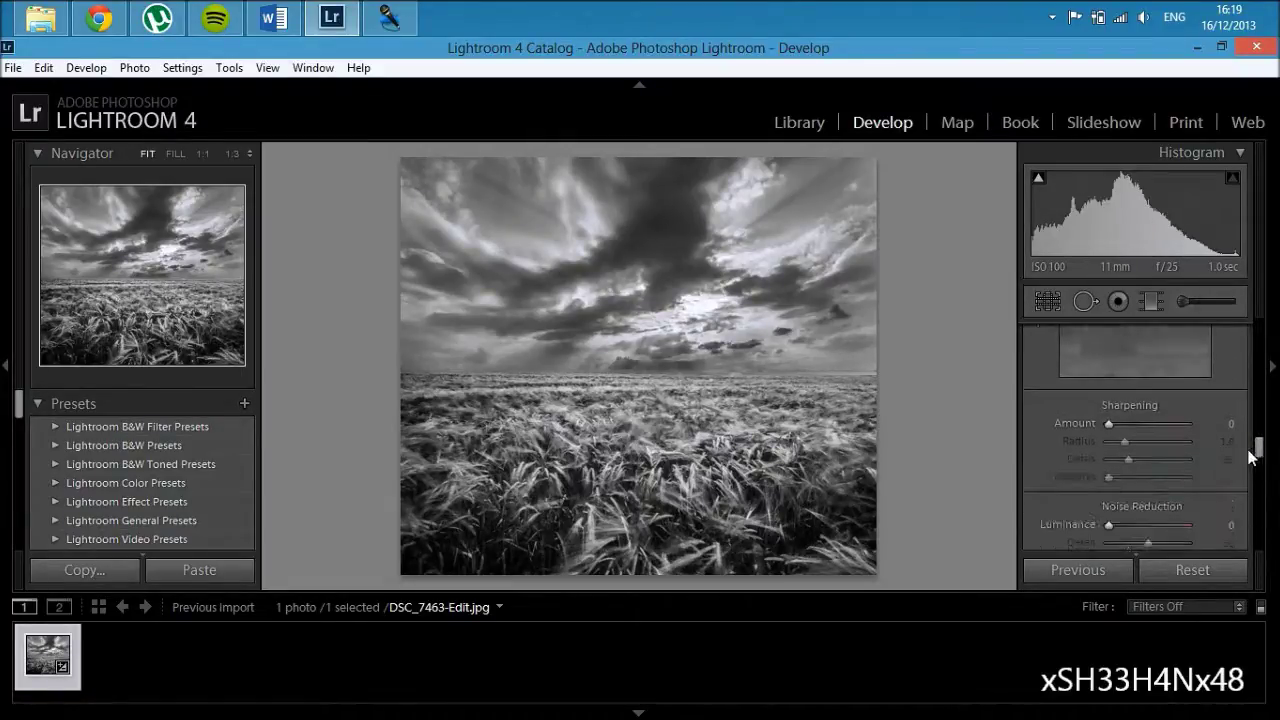
{"action": "left_click", "coordinate": [1137, 418]}
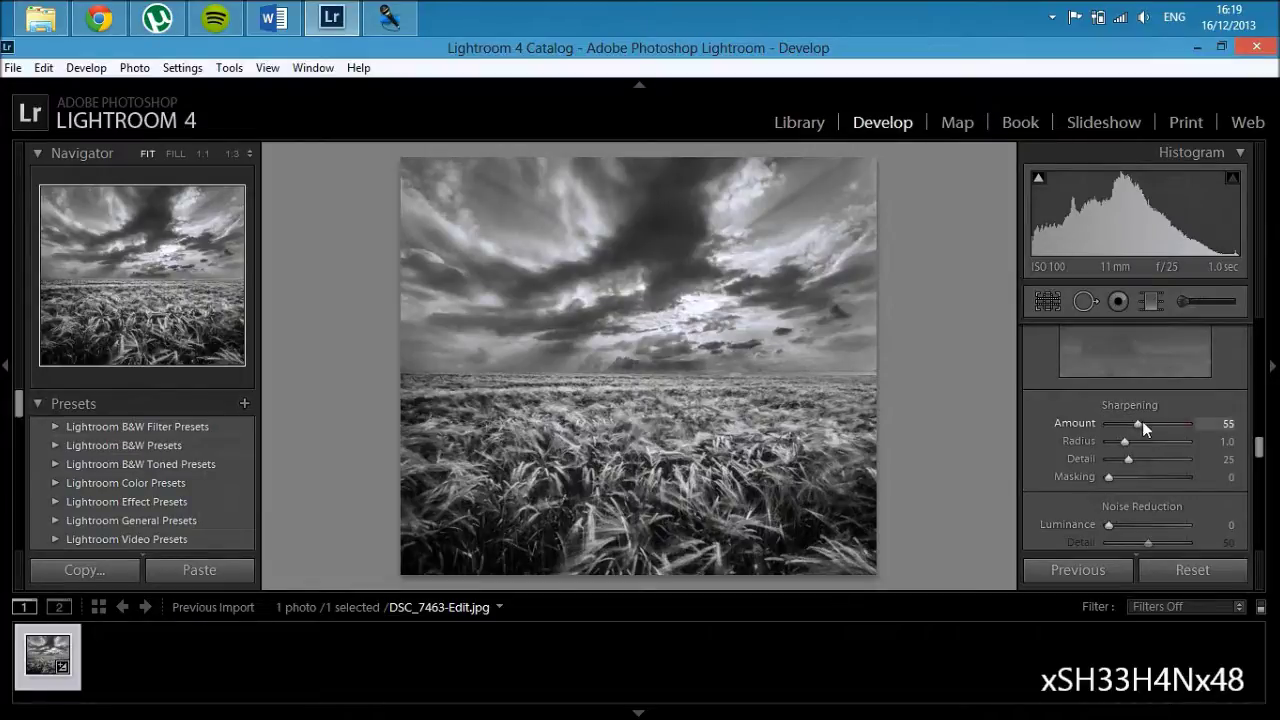
{"action": "left_click_drag", "start_coordinate": [1151, 424], "coordinate": [1131, 424]}
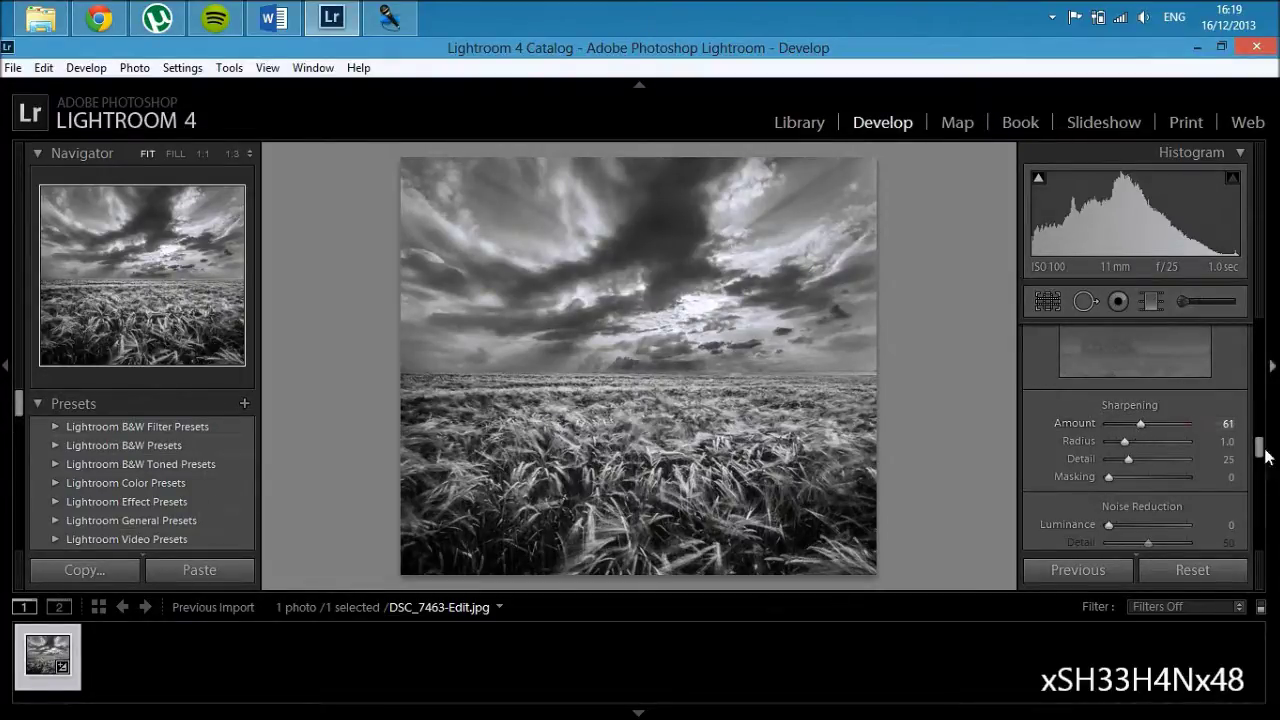
{"action": "left_click_drag", "start_coordinate": [1257, 452], "coordinate": [1258, 457]}
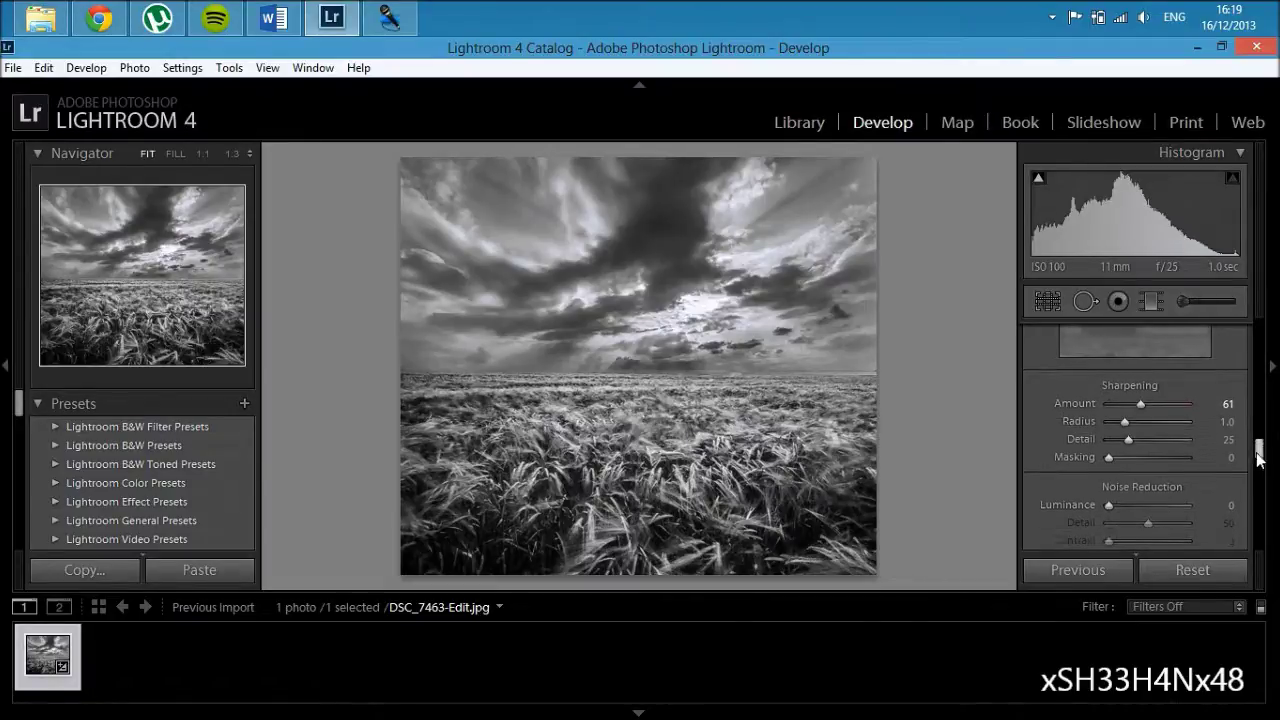
{"action": "key", "text": "i"}
{"action": "key", "text": "i"}
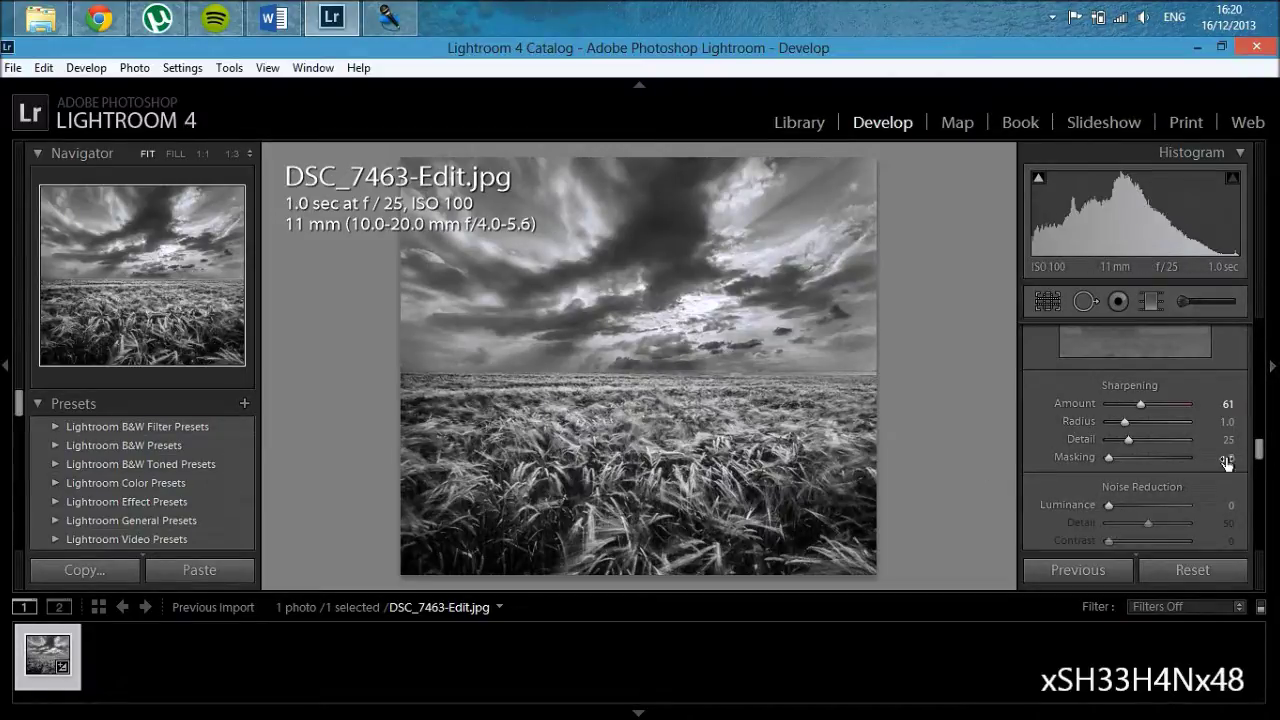
Enable lens profile corrections using the Sigma DG 12-24mm lens profile.
{"action": "left_click_drag", "start_coordinate": [1258, 455], "coordinate": [1260, 483]}
{"action": "left_click", "coordinate": [1039, 424]}
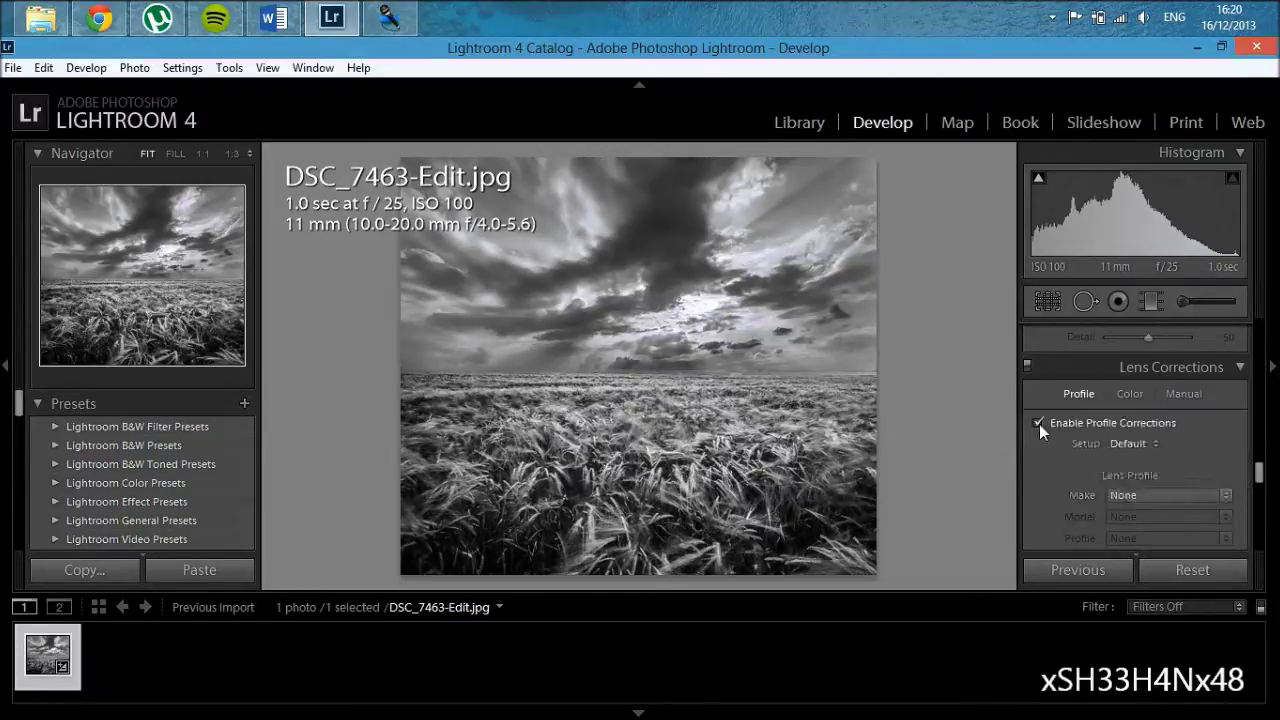
{"action": "left_click", "coordinate": [1136, 496]}
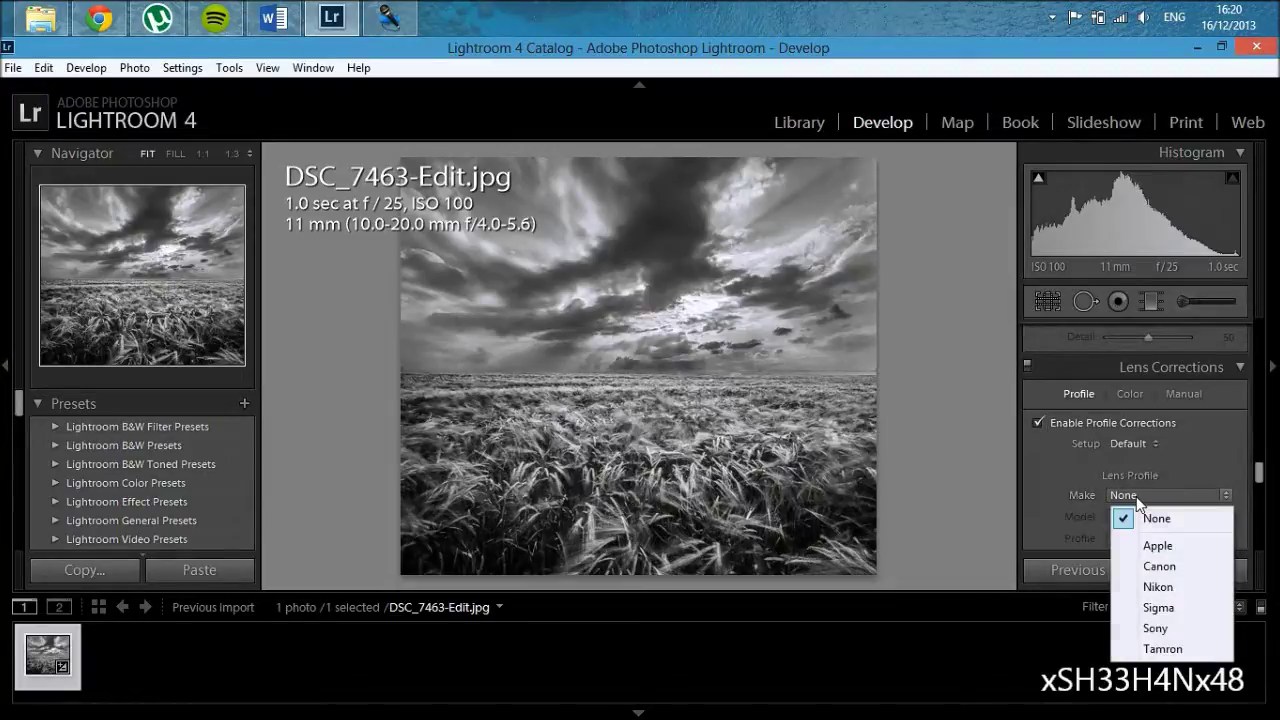
{"action": "left_click", "coordinate": [1157, 608]}
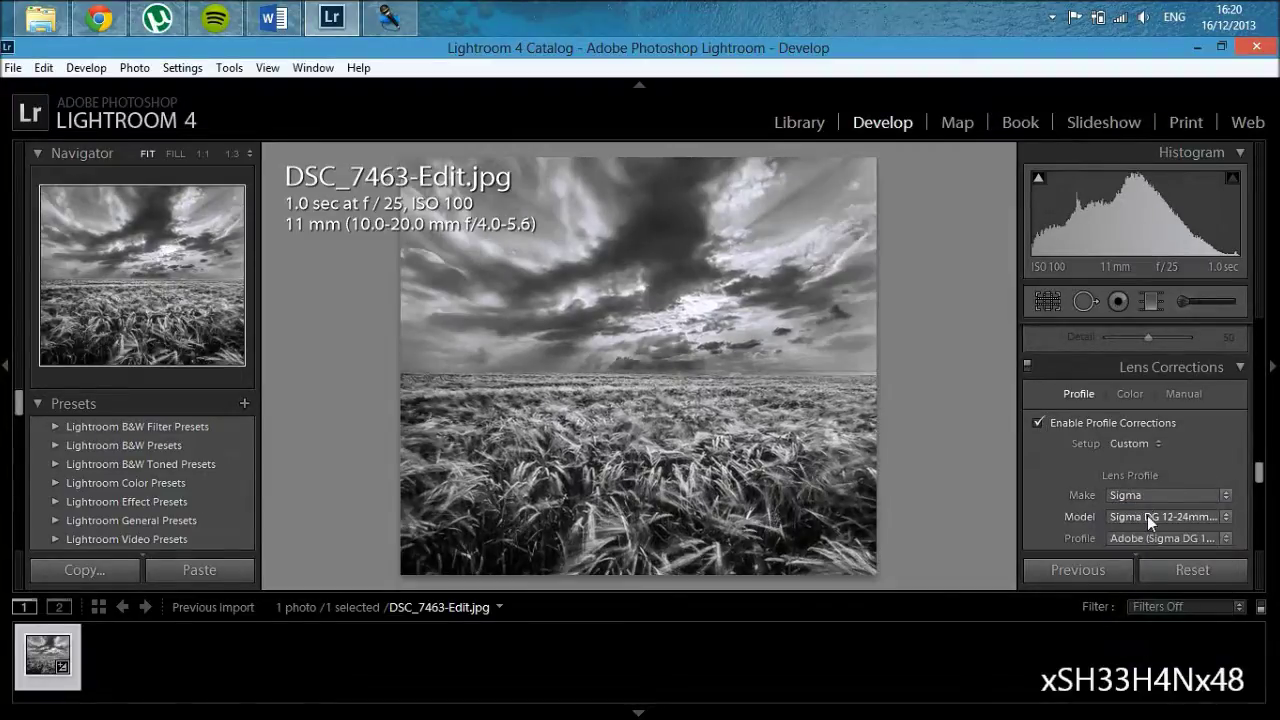
{"action": "left_click", "coordinate": [1147, 515]}
{"action": "left_click", "coordinate": [1094, 600]}
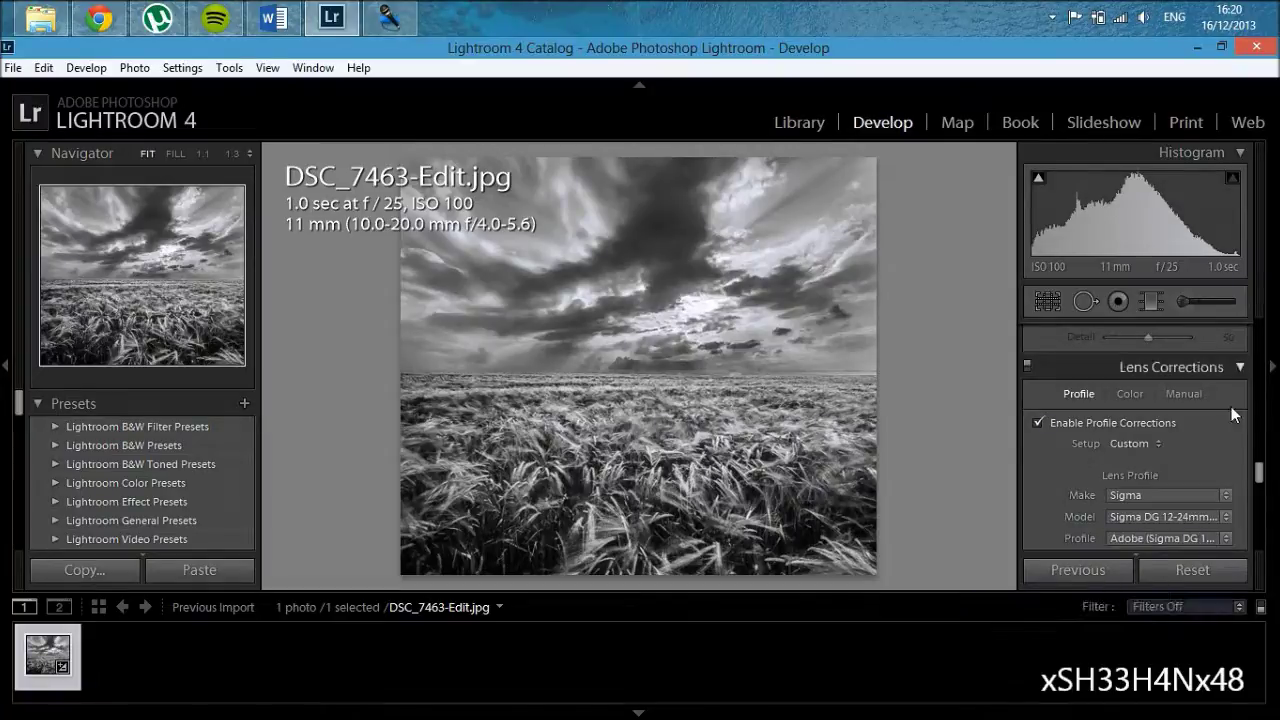
{"action": "scroll", "coordinate": [1260, 472], "scroll_direction": "down", "scroll_amount": 1}
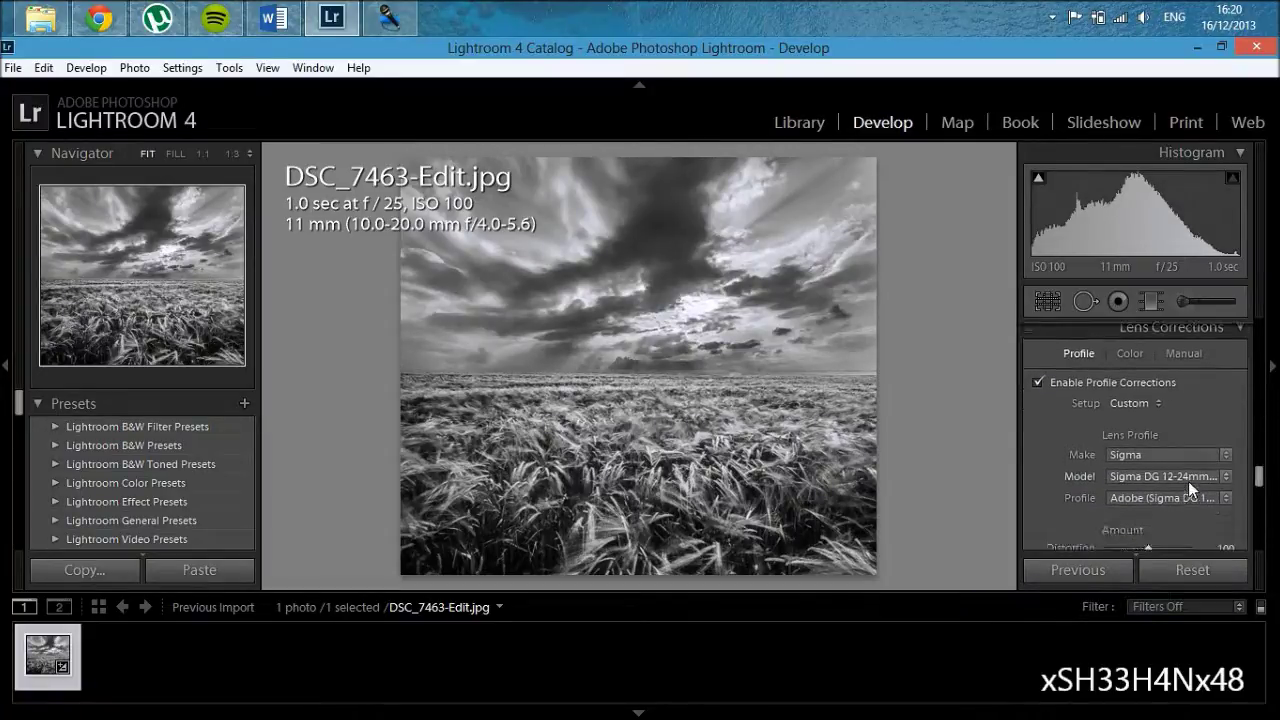
Add a Highlight Priority post-crop vignette at Amount −5 to darken the corners.
{"action": "left_click_drag", "start_coordinate": [1260, 478], "coordinate": [1258, 502]}
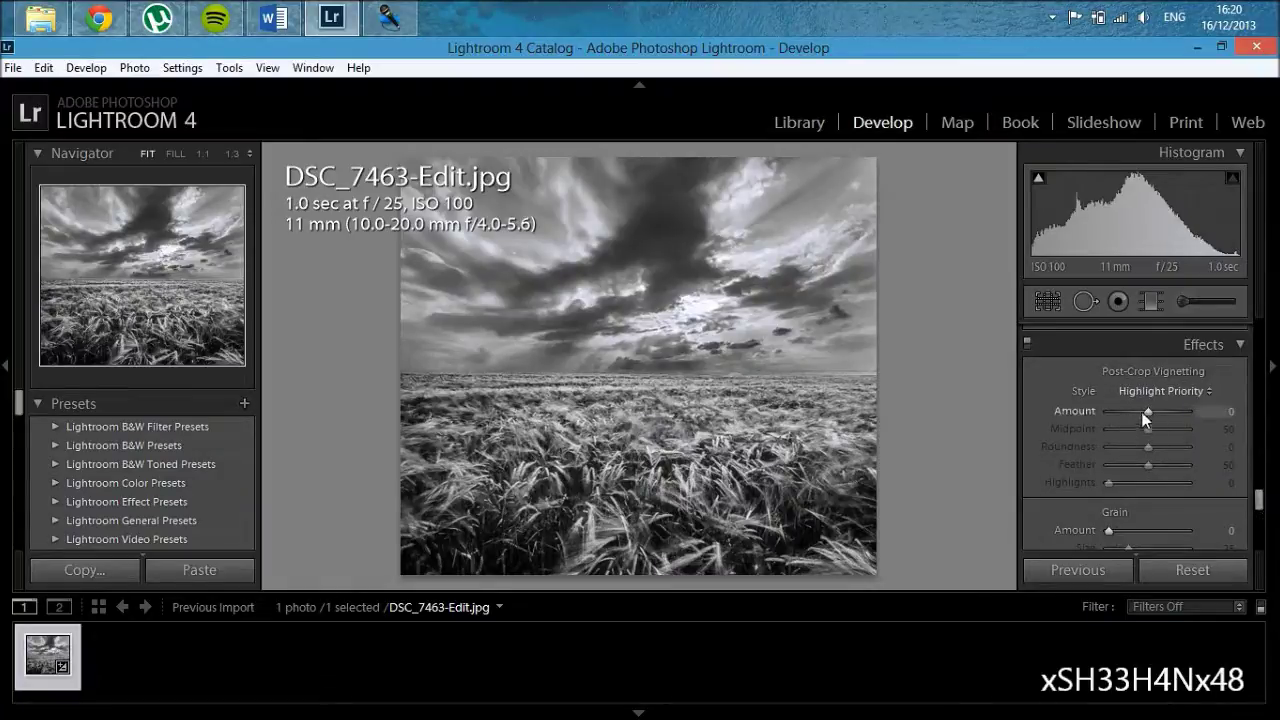
{"action": "left_click_drag", "start_coordinate": [1146, 411], "coordinate": [1148, 417]}
{"action": "left_click_drag", "start_coordinate": [1260, 497], "coordinate": [1247, 424]}
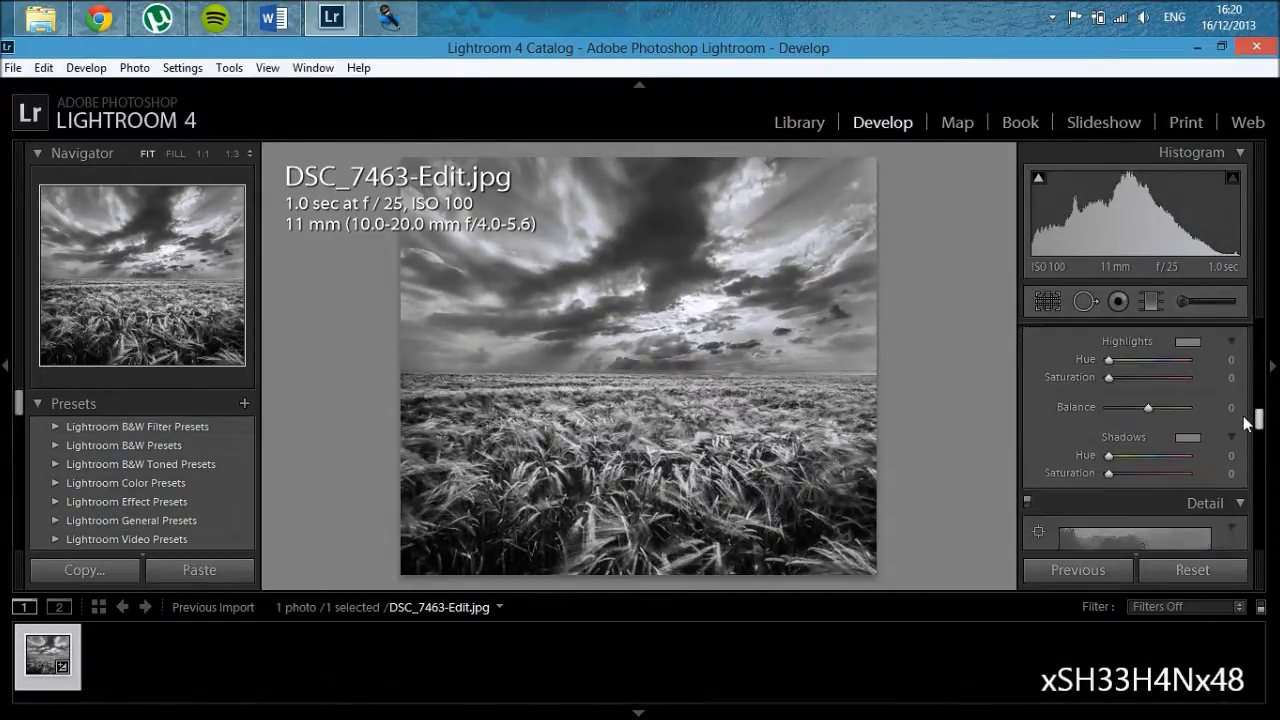
{"action": "scroll", "coordinate": [1247, 424], "scroll_direction": "up", "scroll_amount": 5}
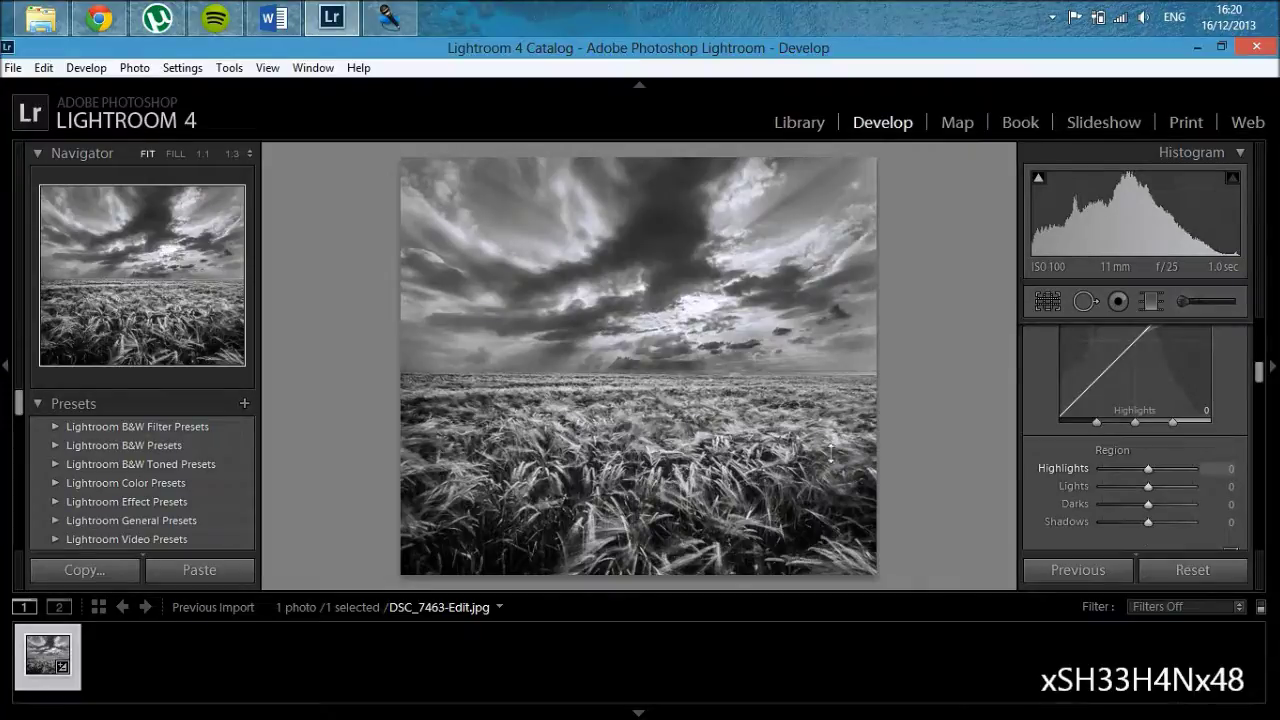
Inspect the wheat at 1:3 zoom, then compare Before/After side by side, both fitted.
{"action": "left_click", "coordinate": [660, 406]}
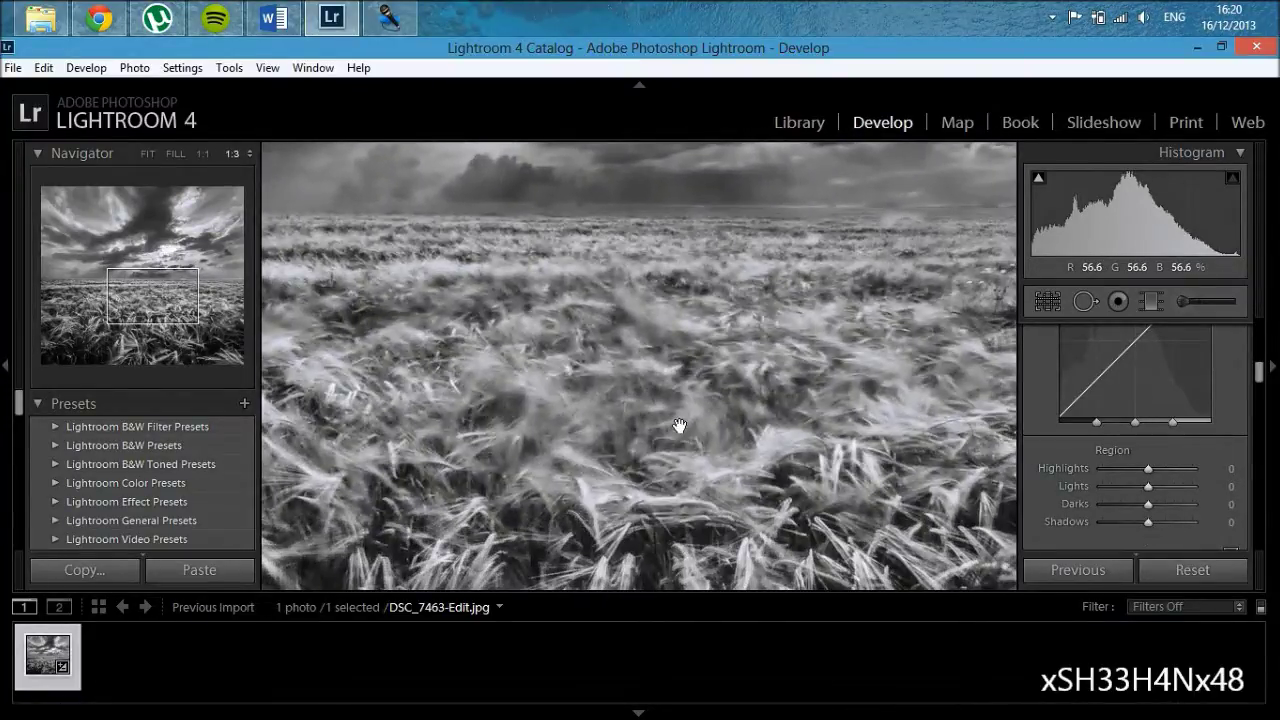
{"action": "left_click_drag", "start_coordinate": [679, 425], "coordinate": [653, 384]}
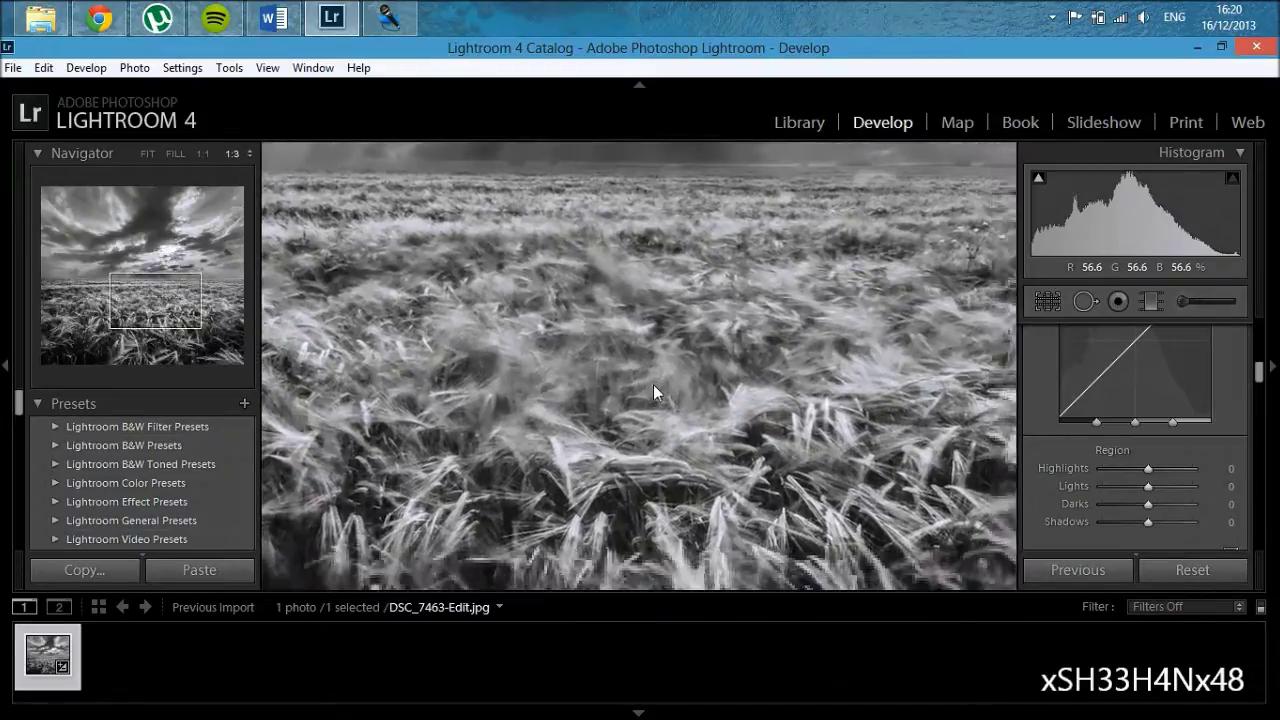
{"action": "key", "text": "y"}
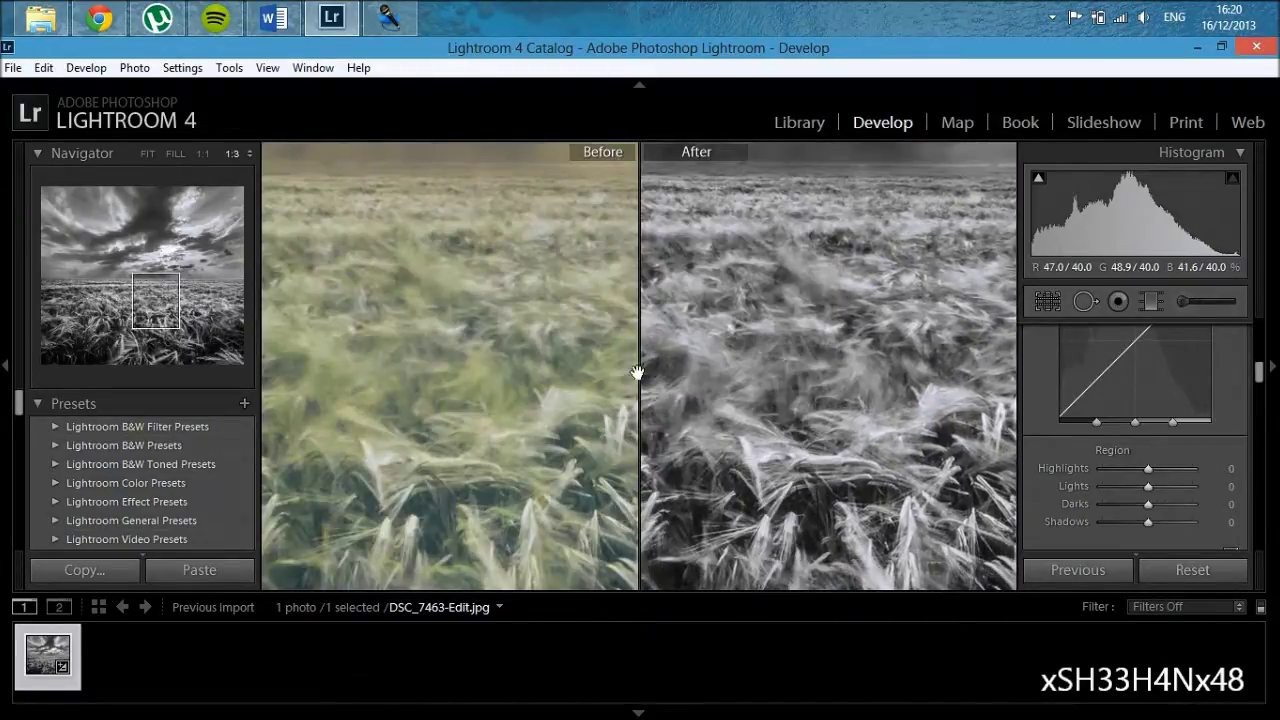
{"action": "left_click", "coordinate": [149, 154]}
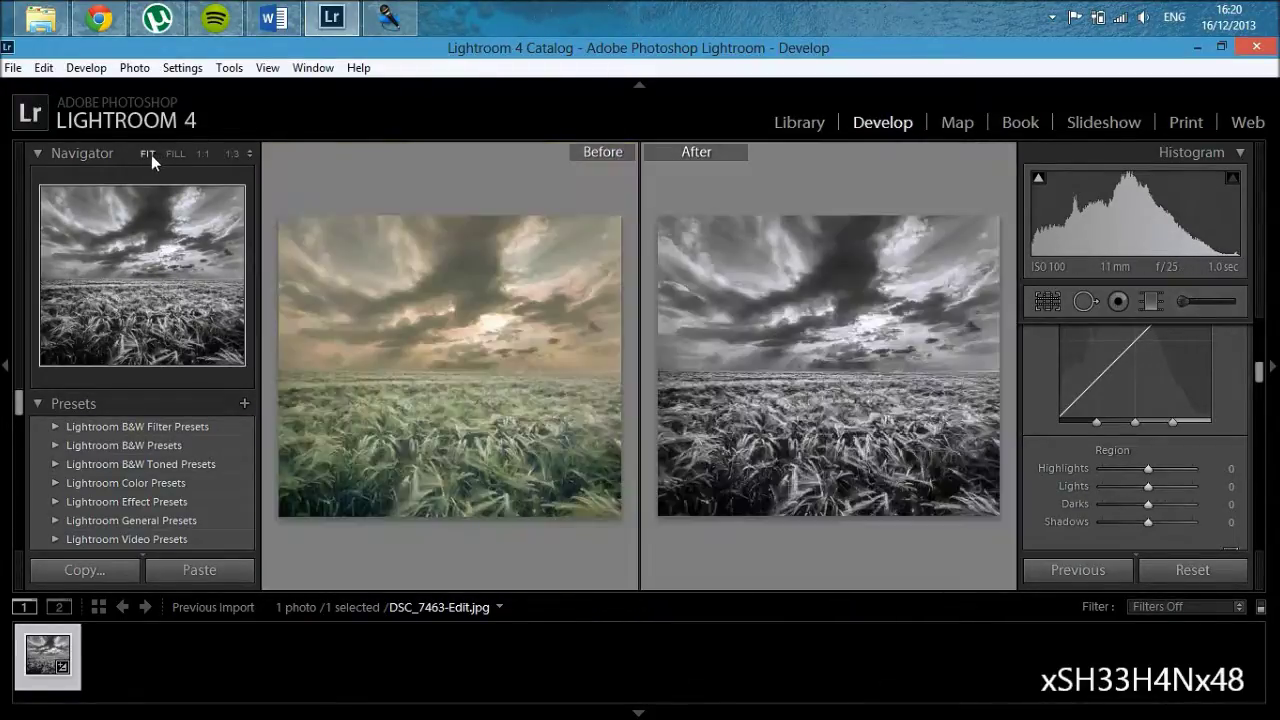